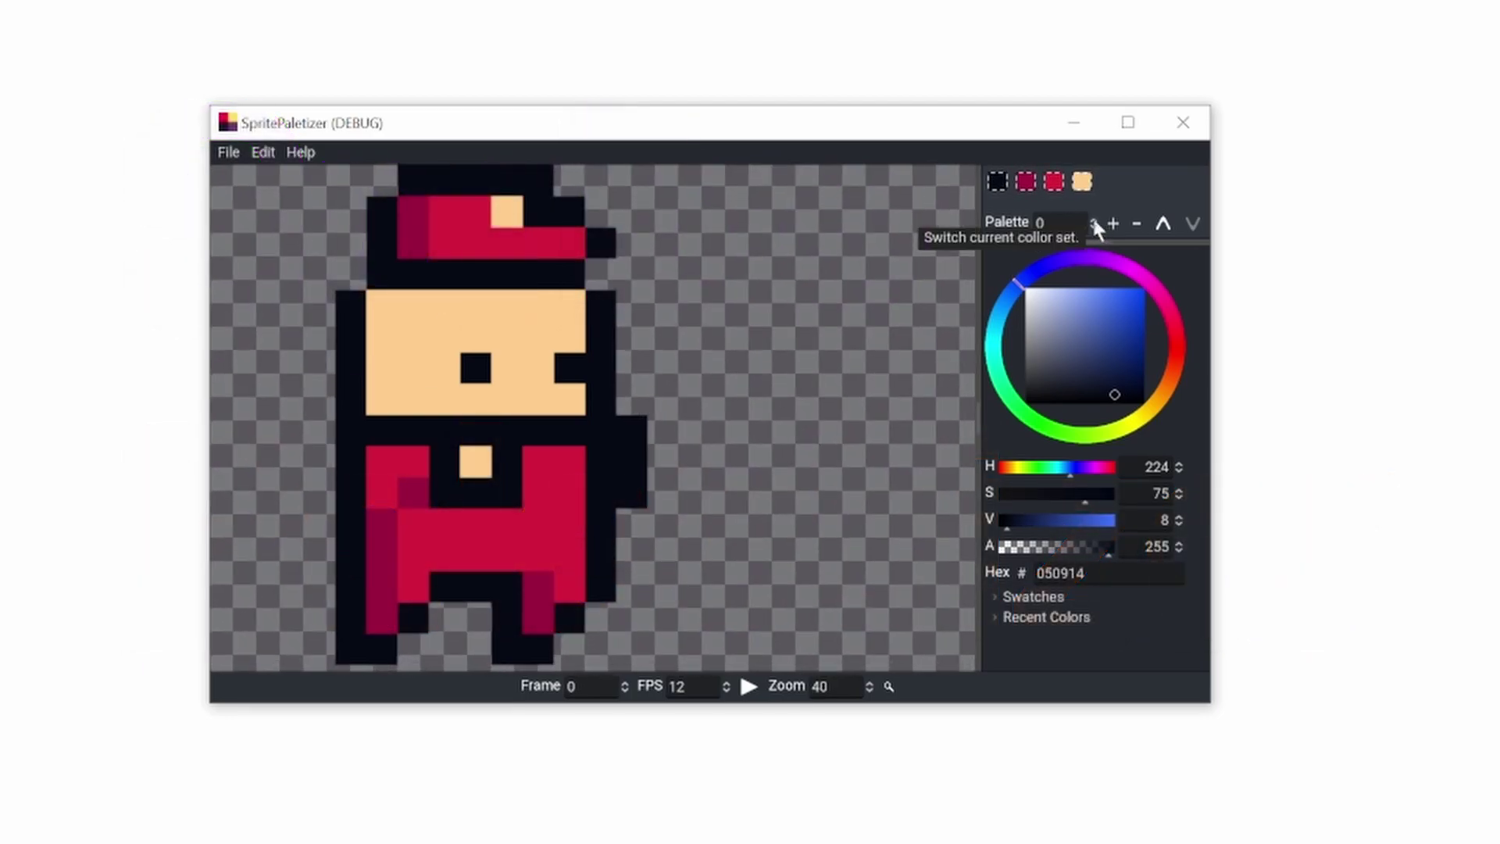
# - On palette 2, recolour the plumber's skin to muted tan #e4ca94 and select the dark red swatch
pyautogui.click(1094, 222)
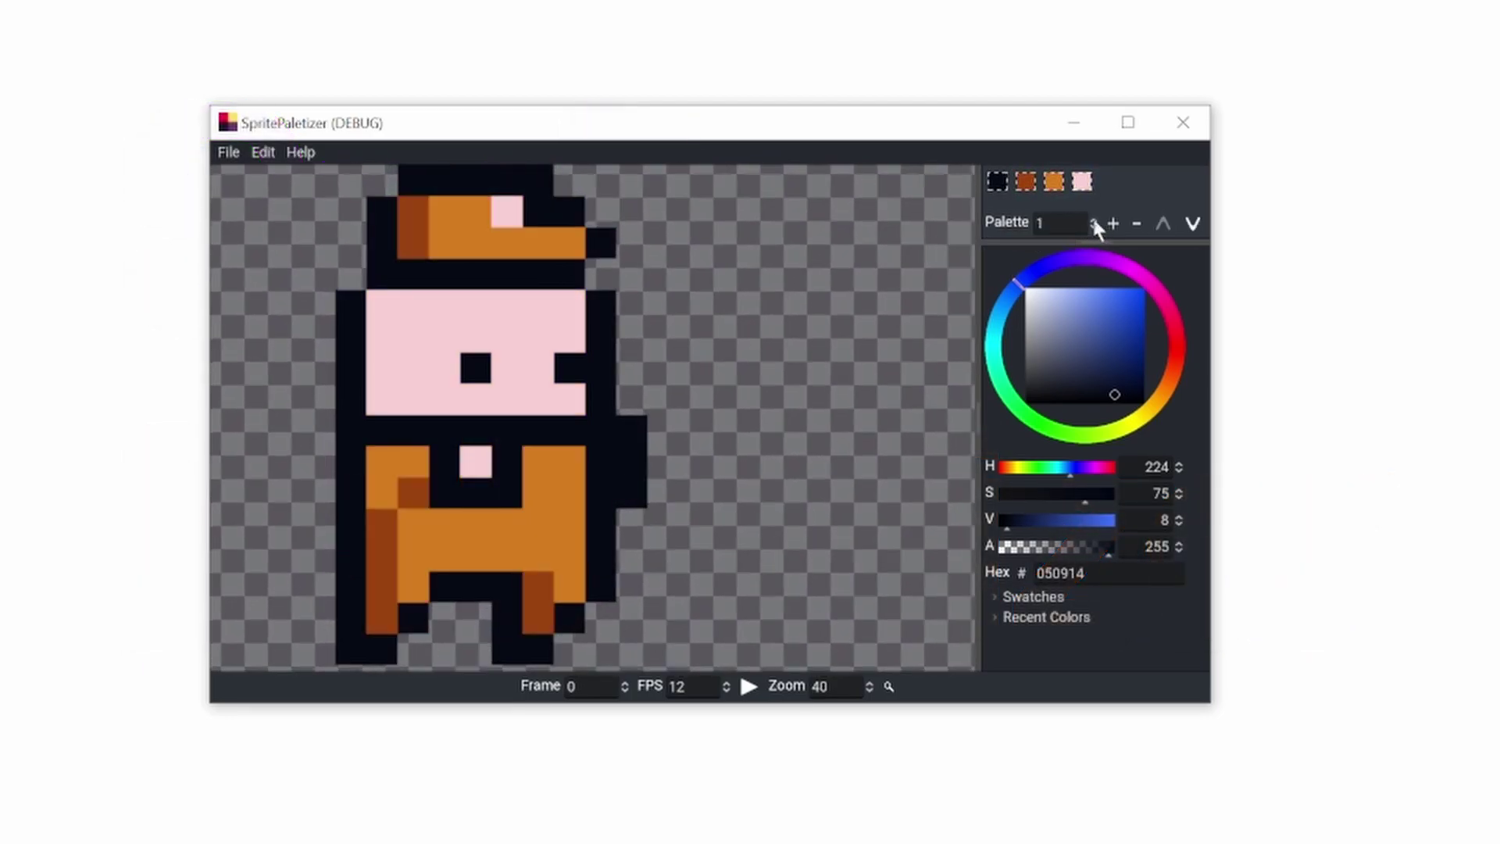
pyautogui.click(1093, 219)
pyautogui.click(1082, 181)
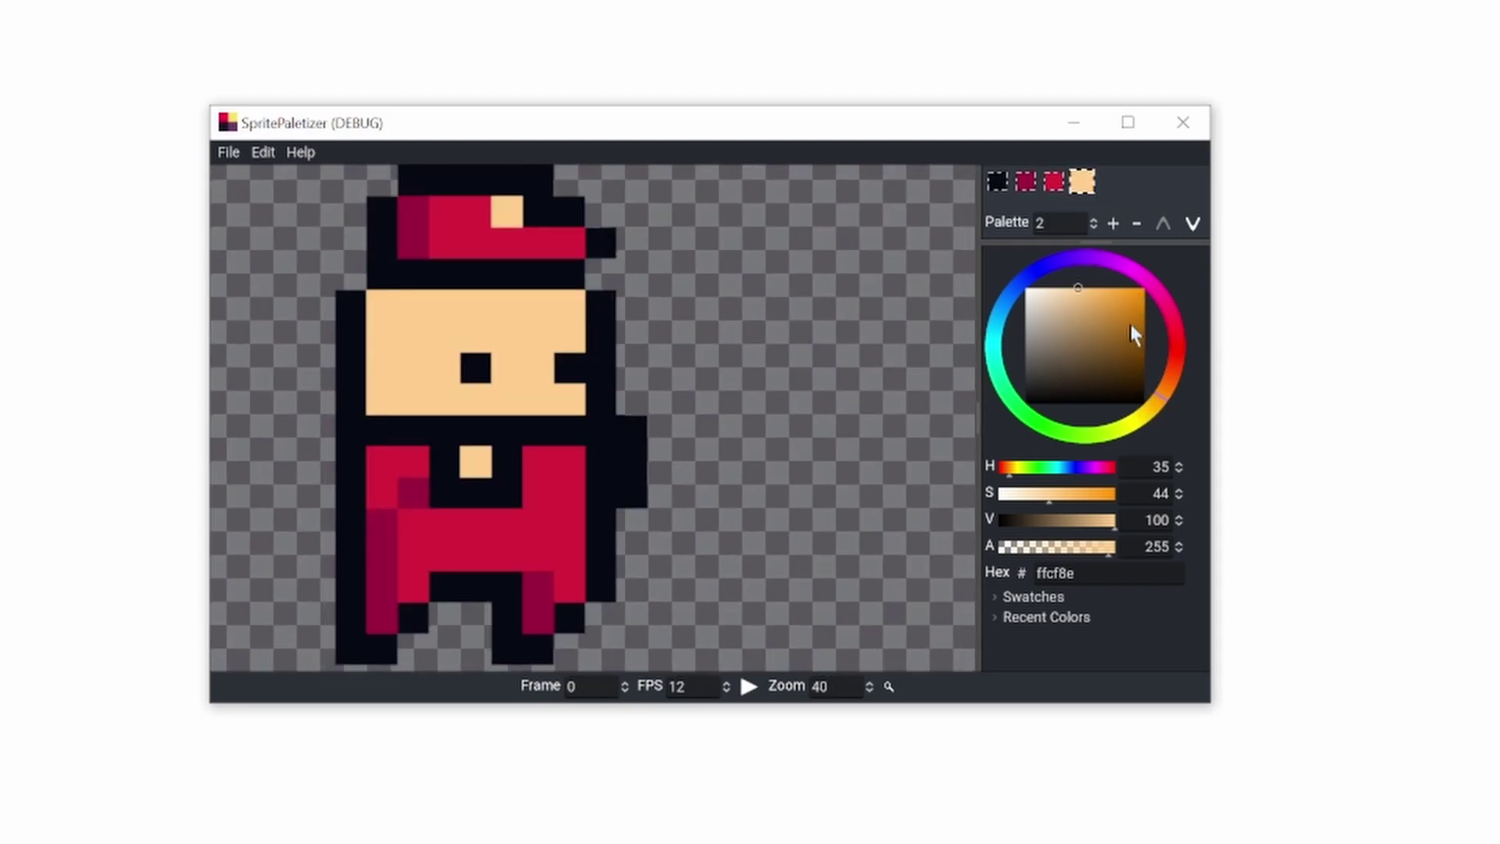
pyautogui.click(1156, 405)
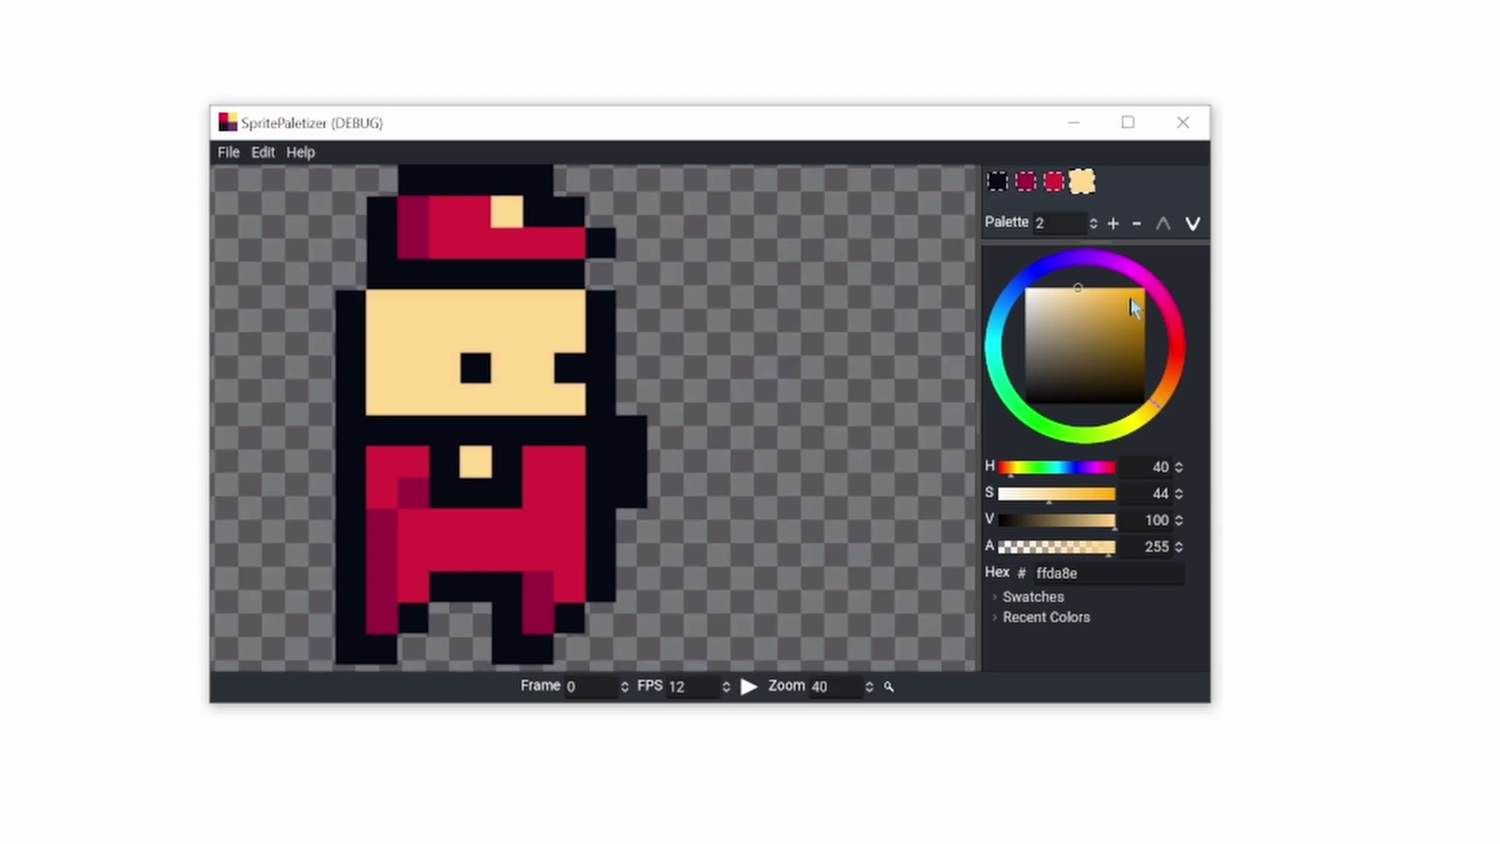
pyautogui.click(1068, 301)
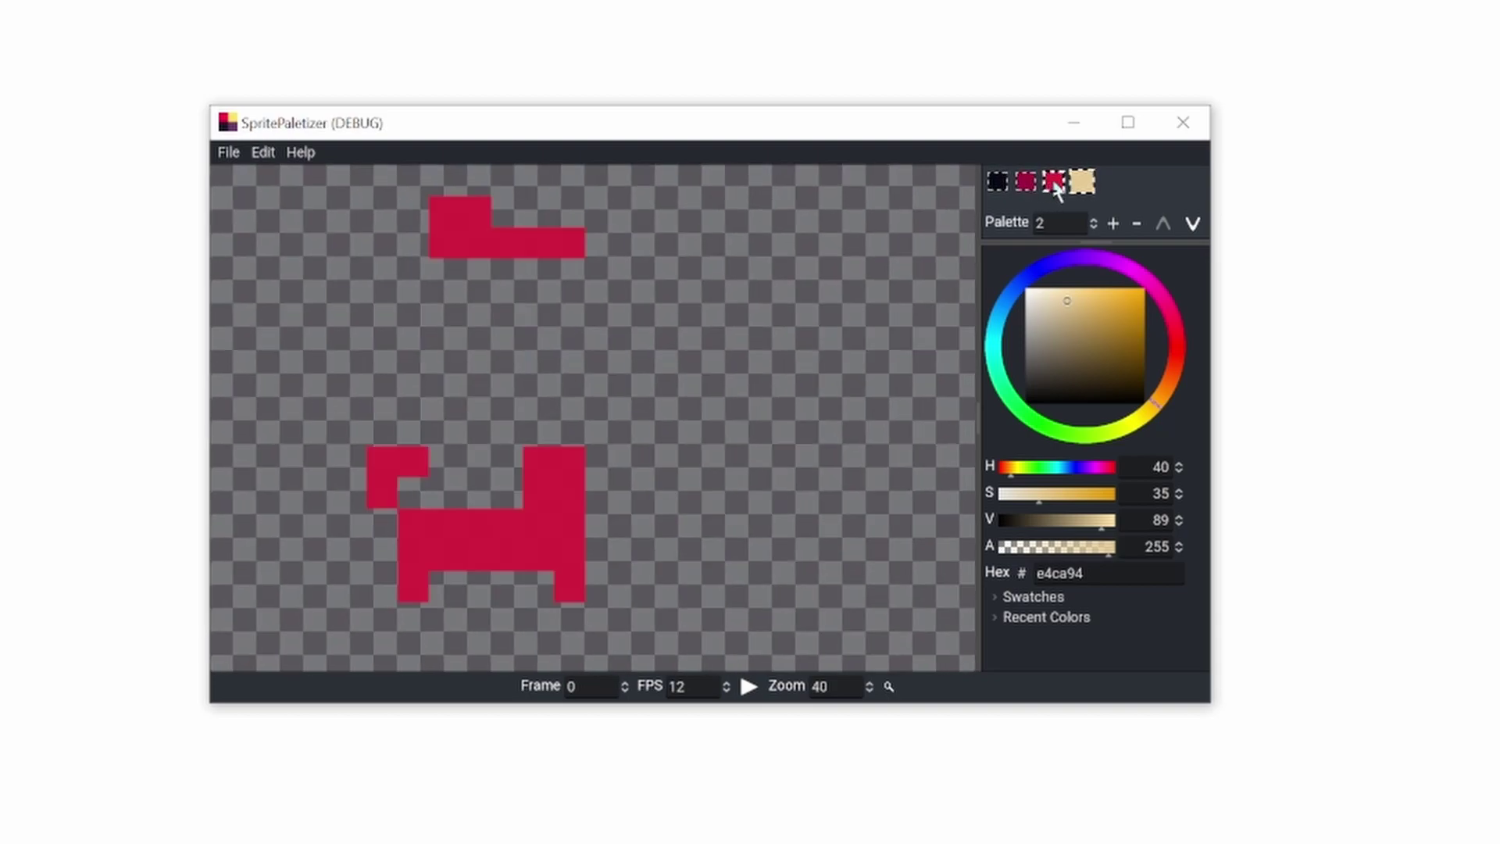
pyautogui.click(1026, 181)
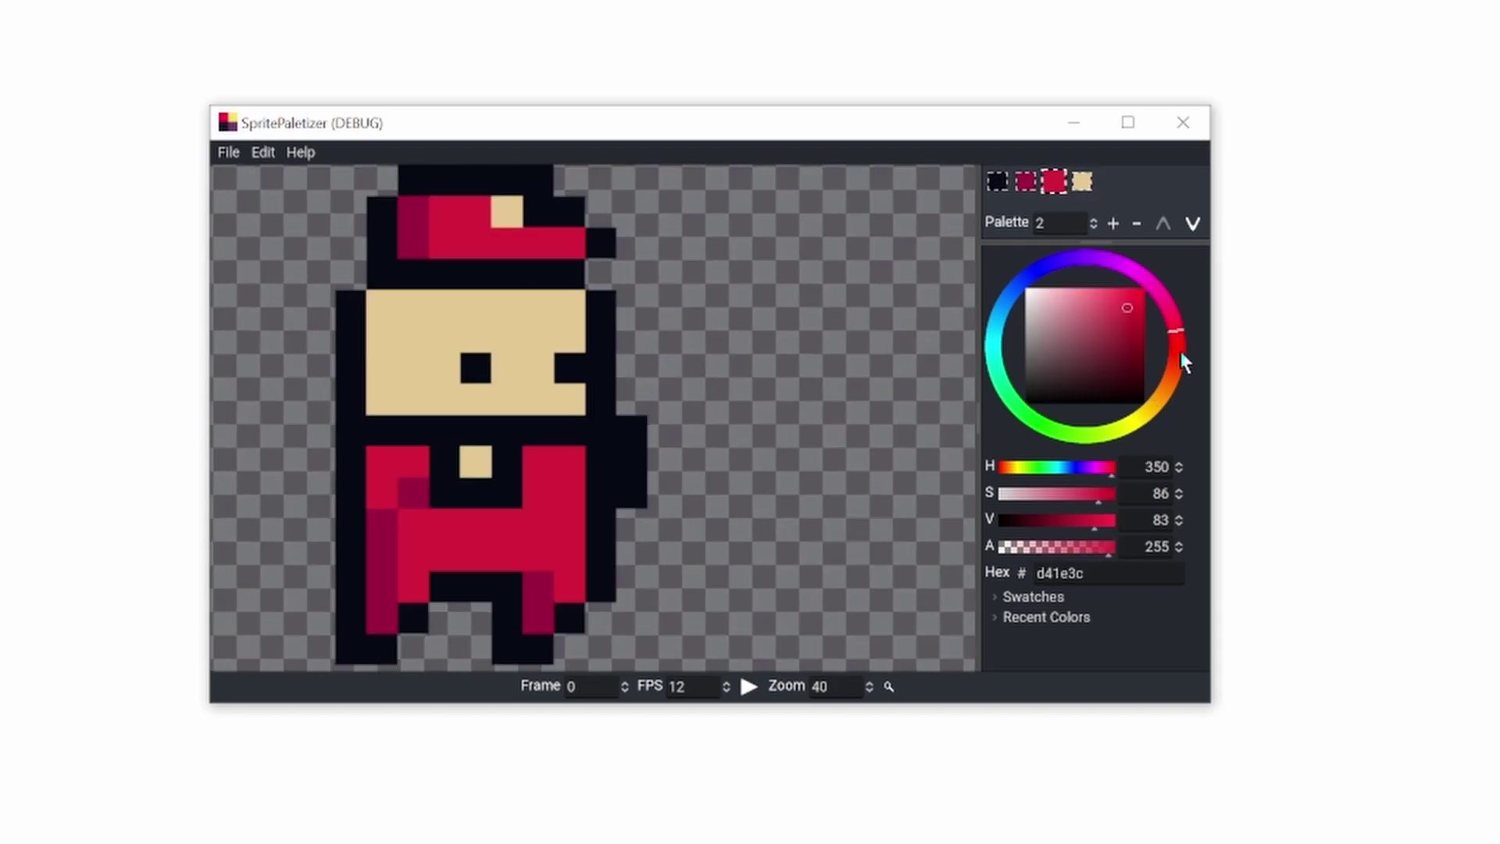
# - Load the demo plumber project from the Help menu
pyautogui.click(303, 152)
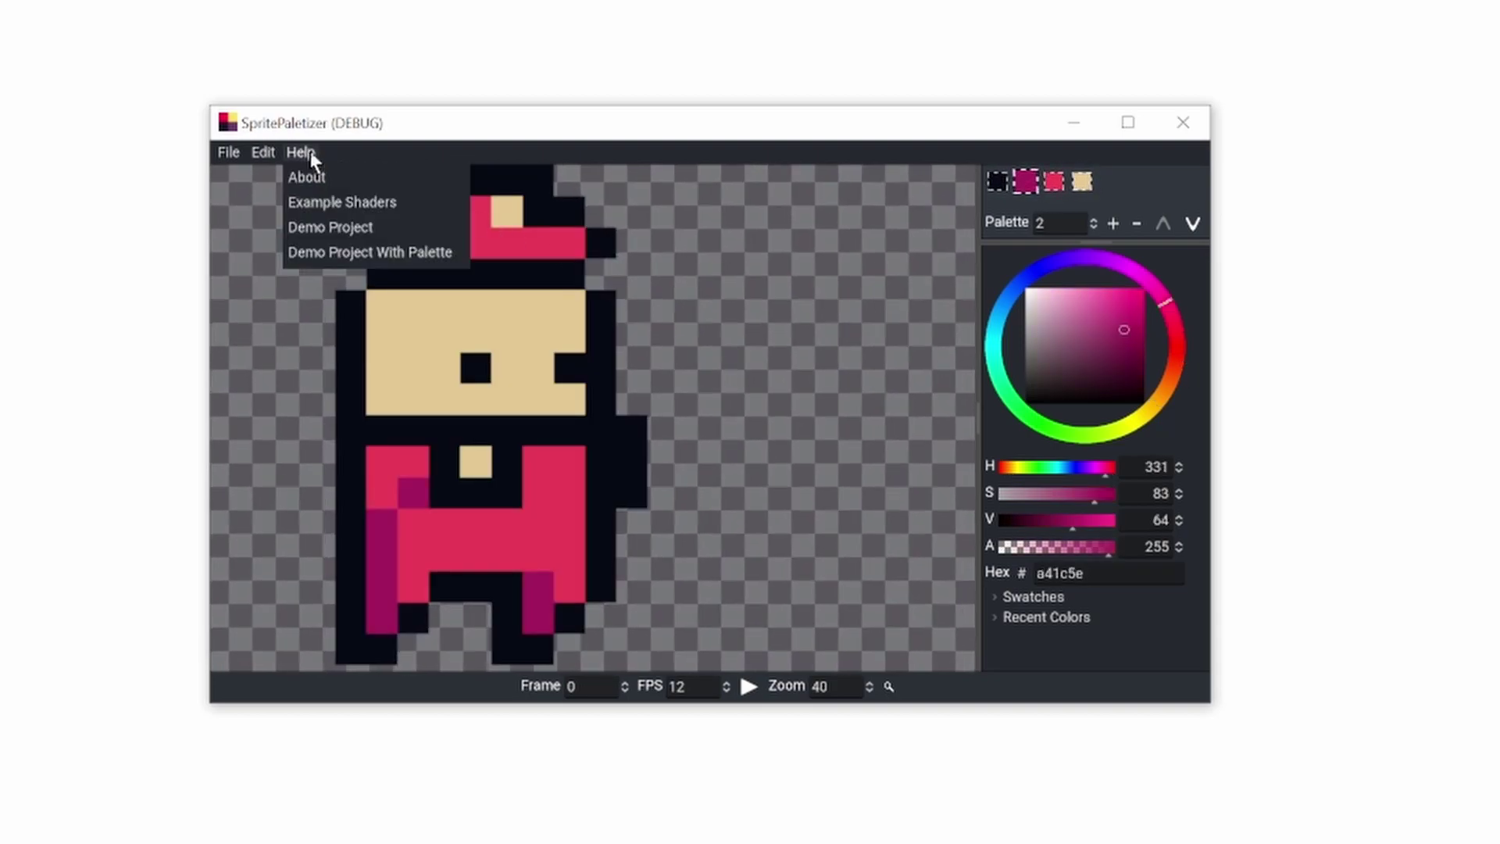
pyautogui.click(346, 235)
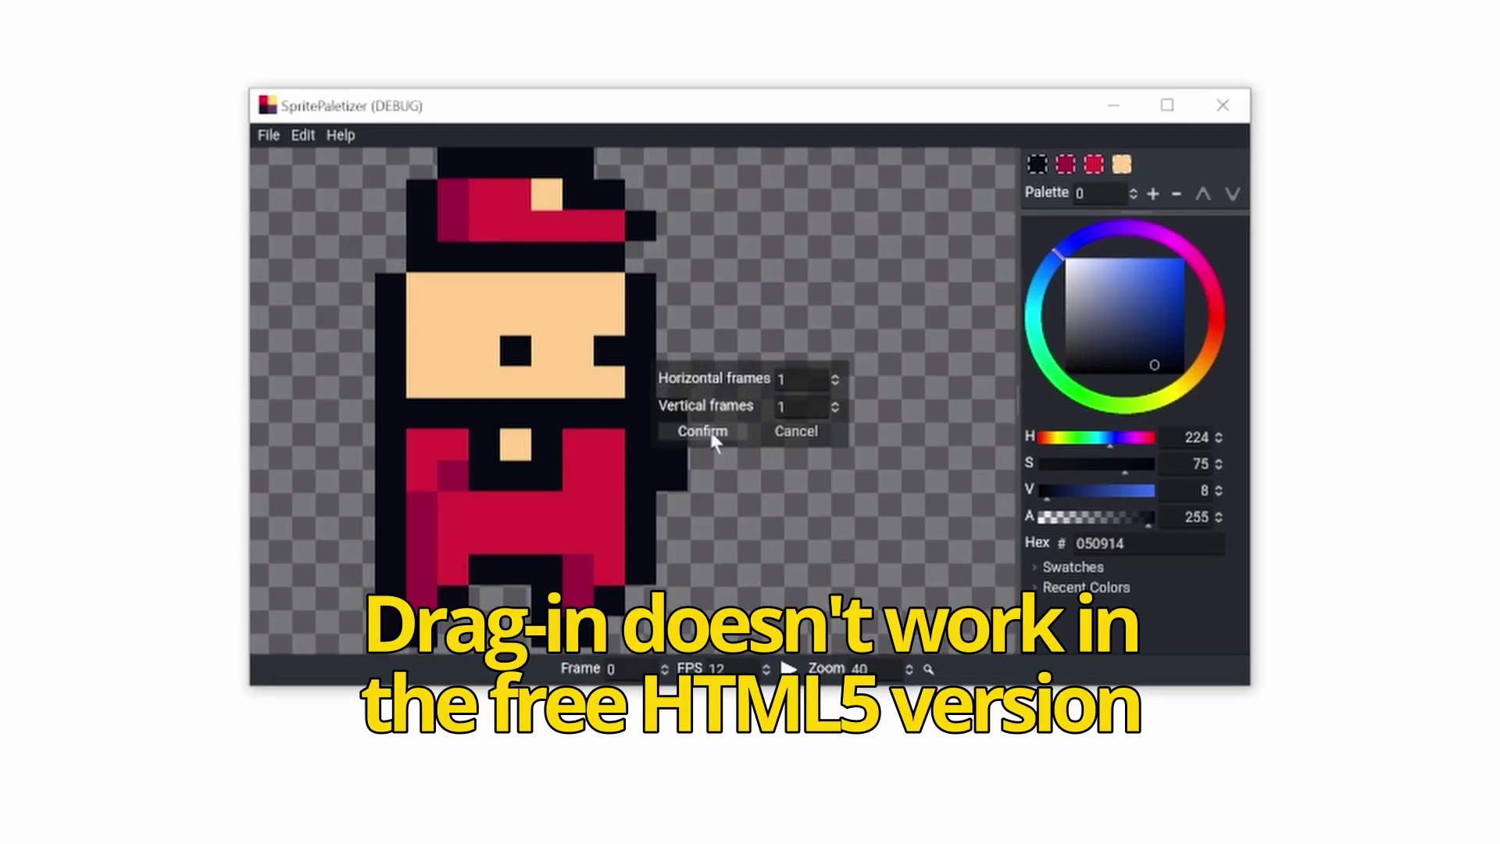
# - Import the grass tileset as one frame and add journey-1x.png as its colour palette
pyautogui.click(708, 432)
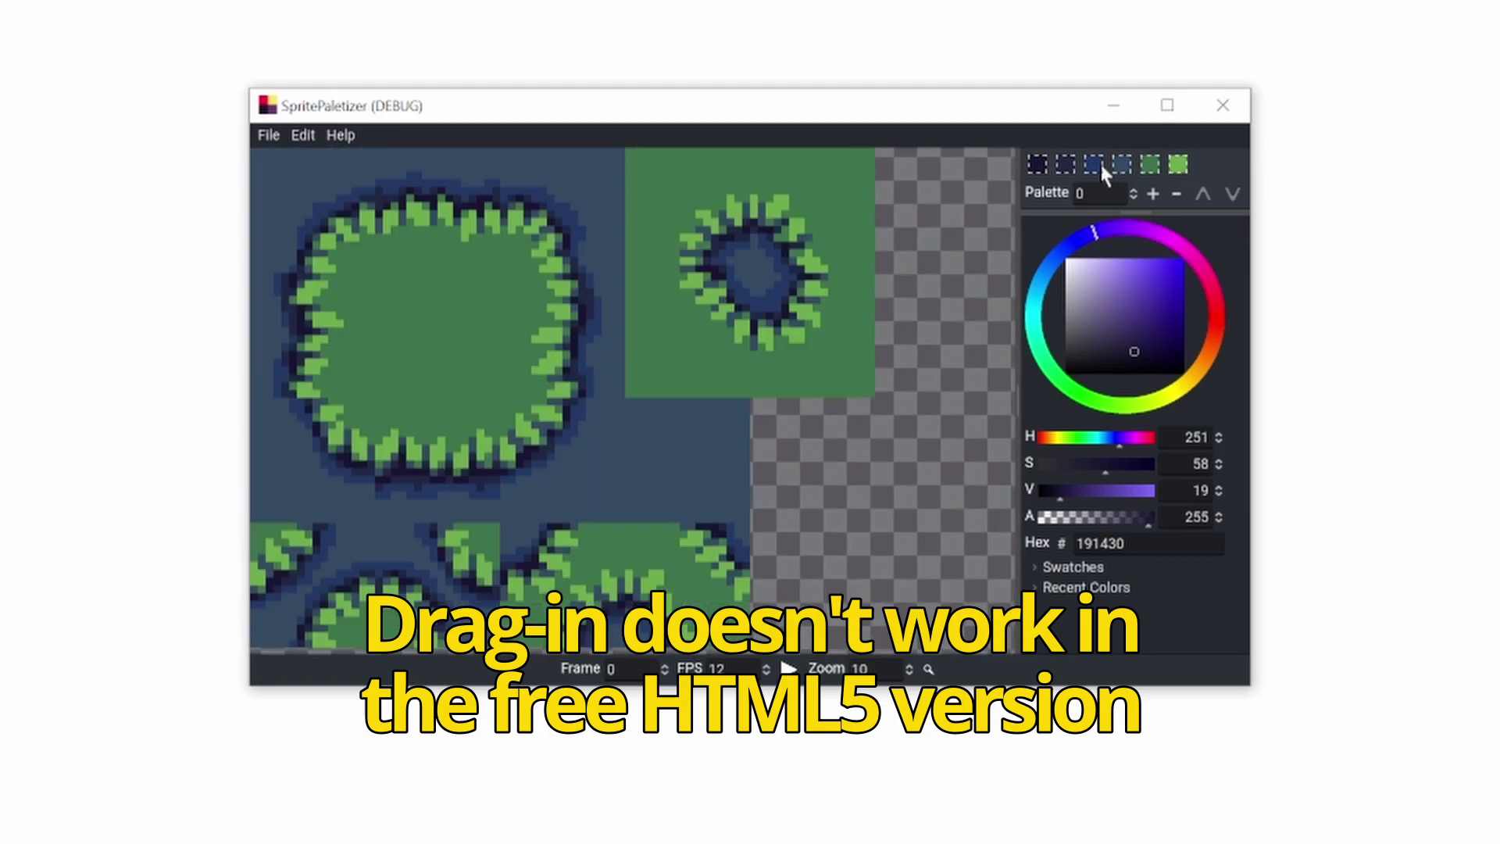
pyautogui.click(266, 136)
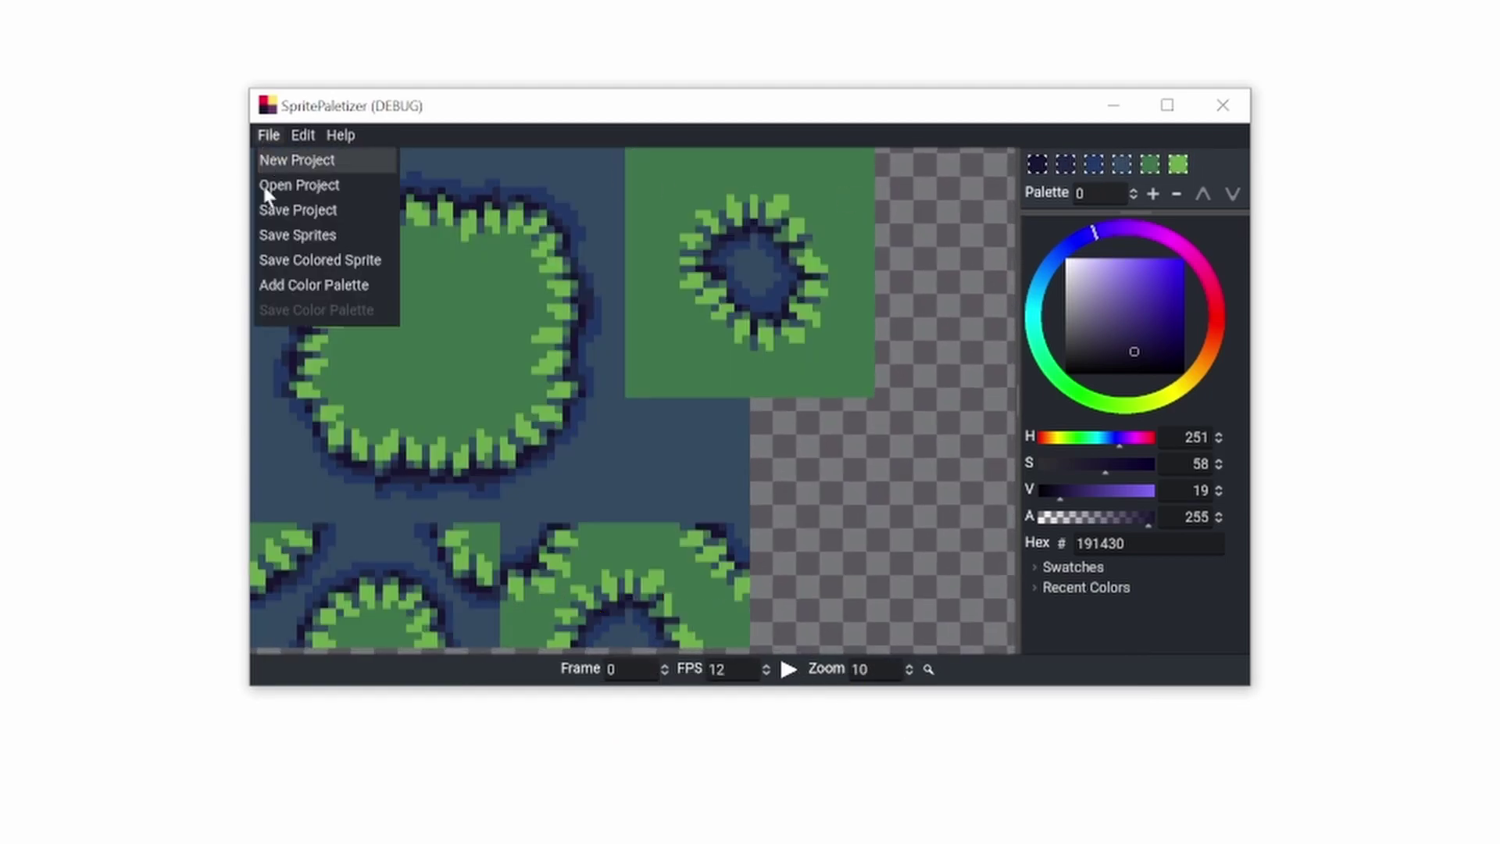
pyautogui.click(314, 285)
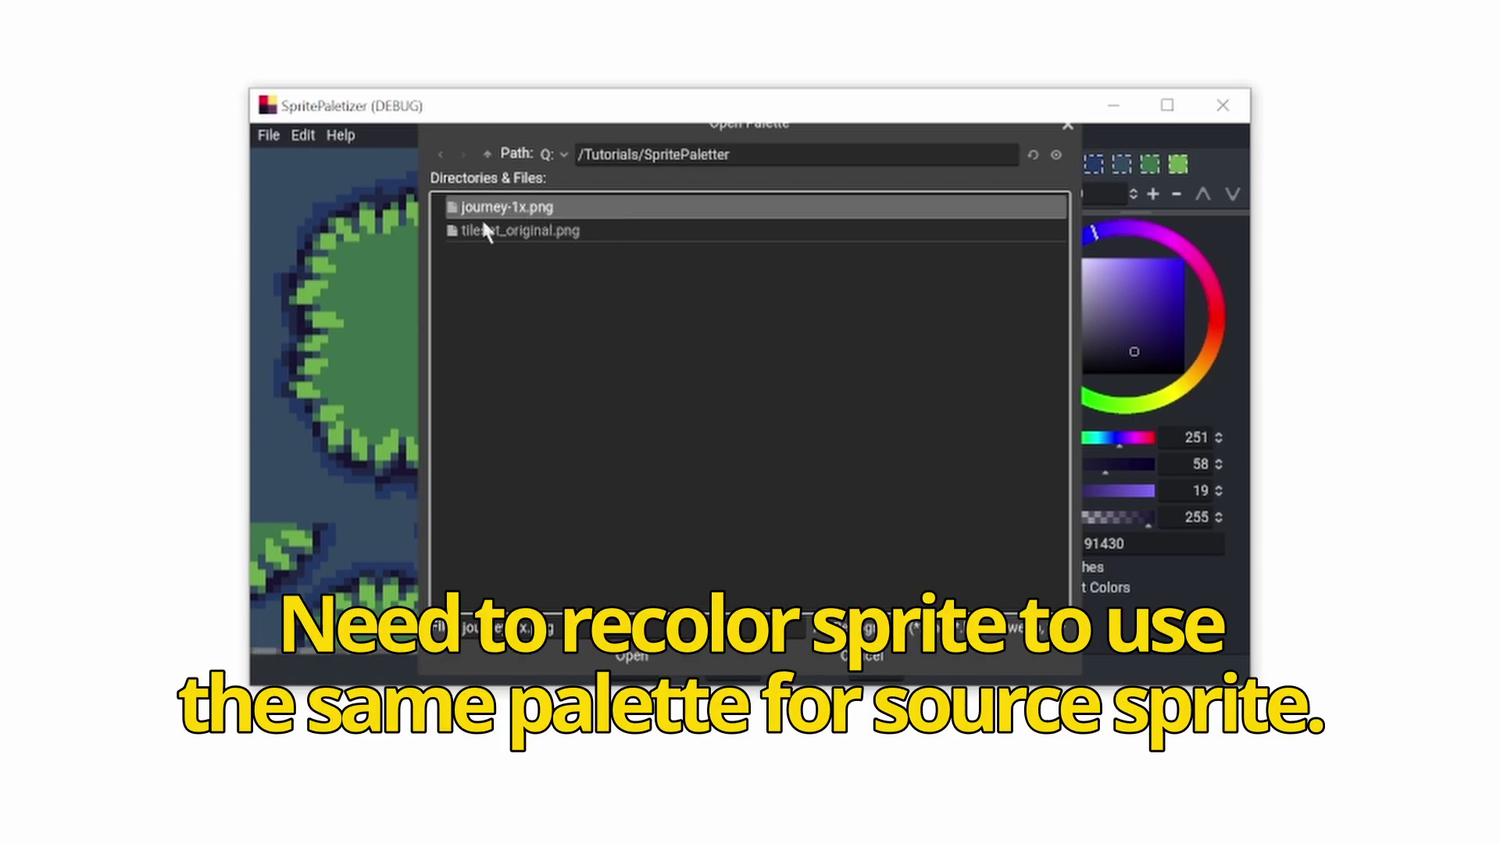
pyautogui.click(632, 655)
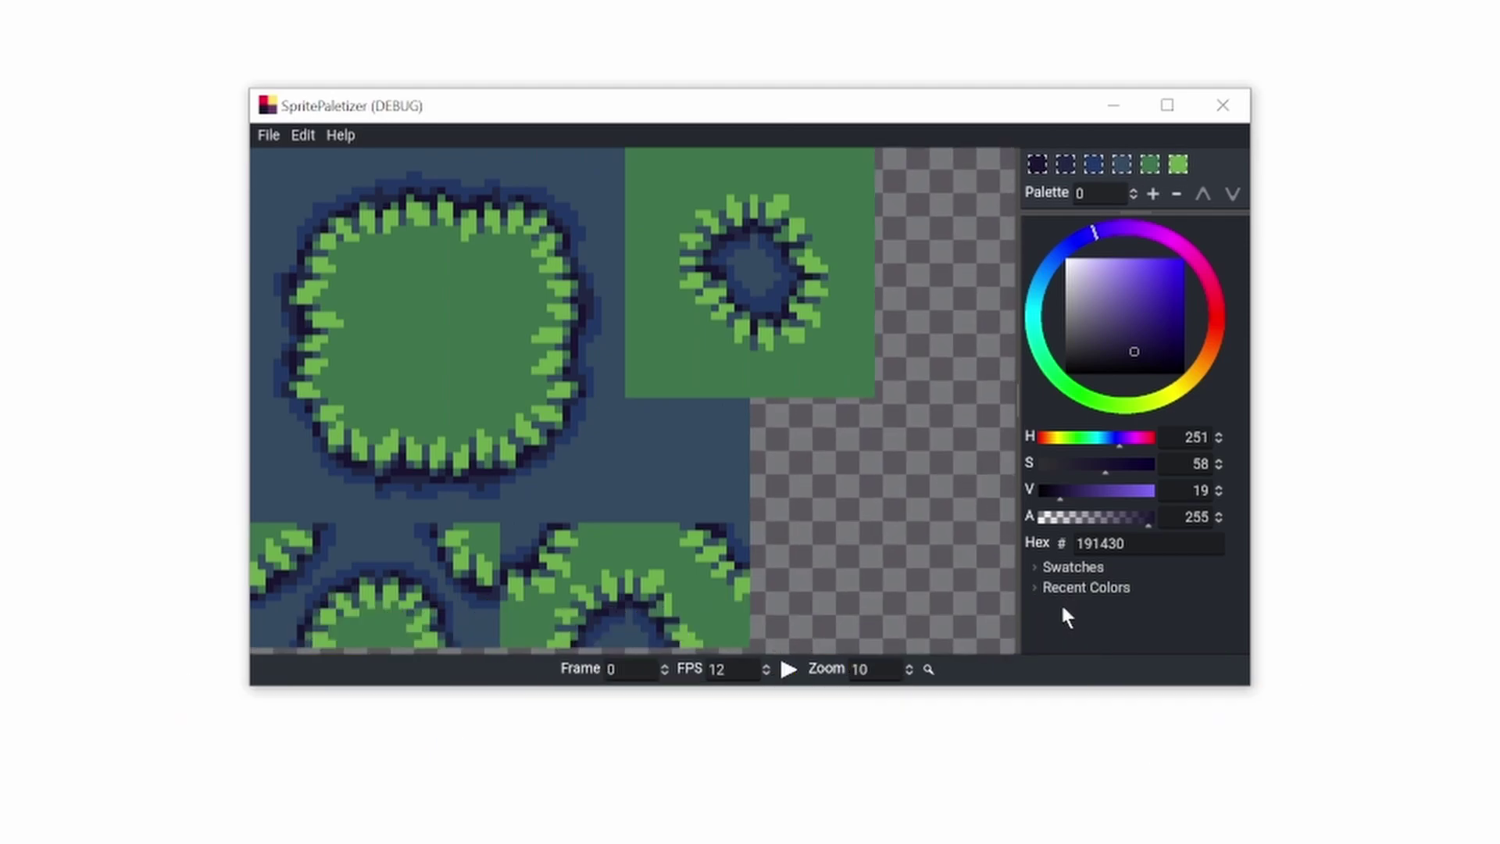
# - Remap palette entry 0 of the tileset to the darkest journey-1x.png swatch colour
pyautogui.click(1073, 567)
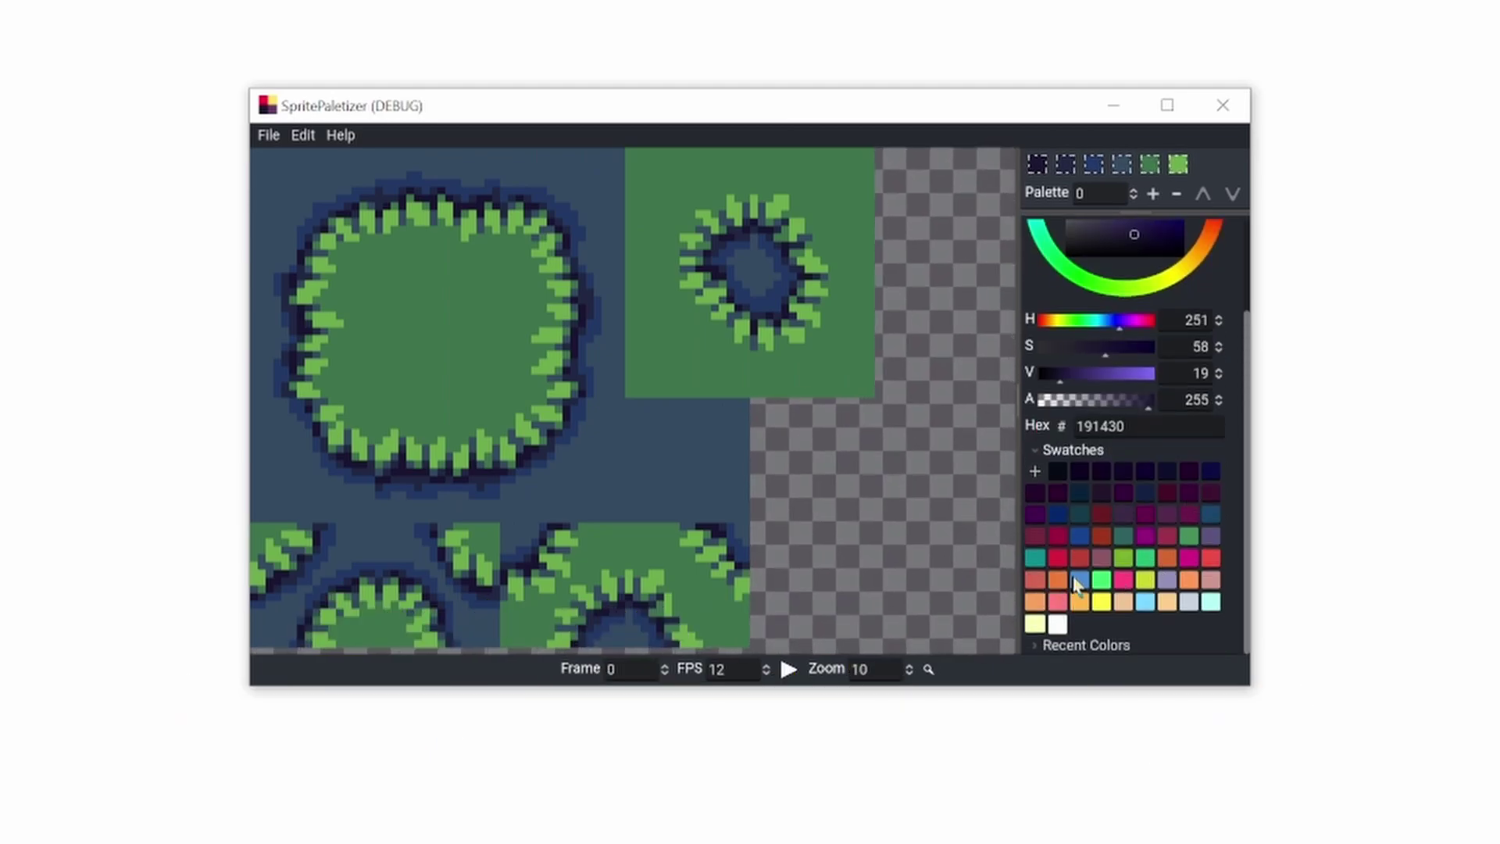
pyautogui.scroll(3, 1077, 585)
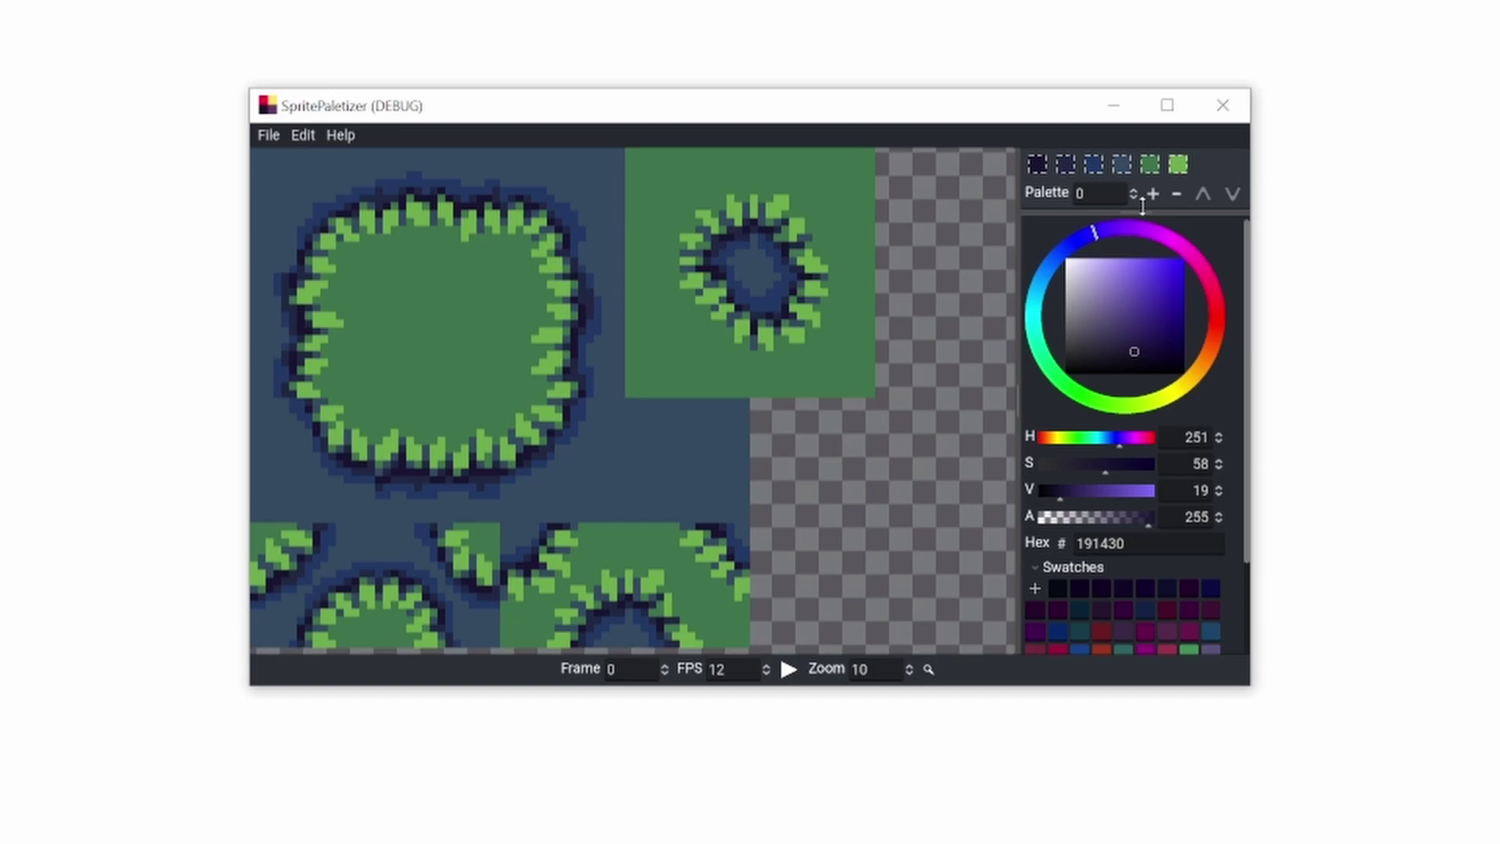
pyautogui.scroll(-3, 1132, 496)
pyautogui.click(1035, 163)
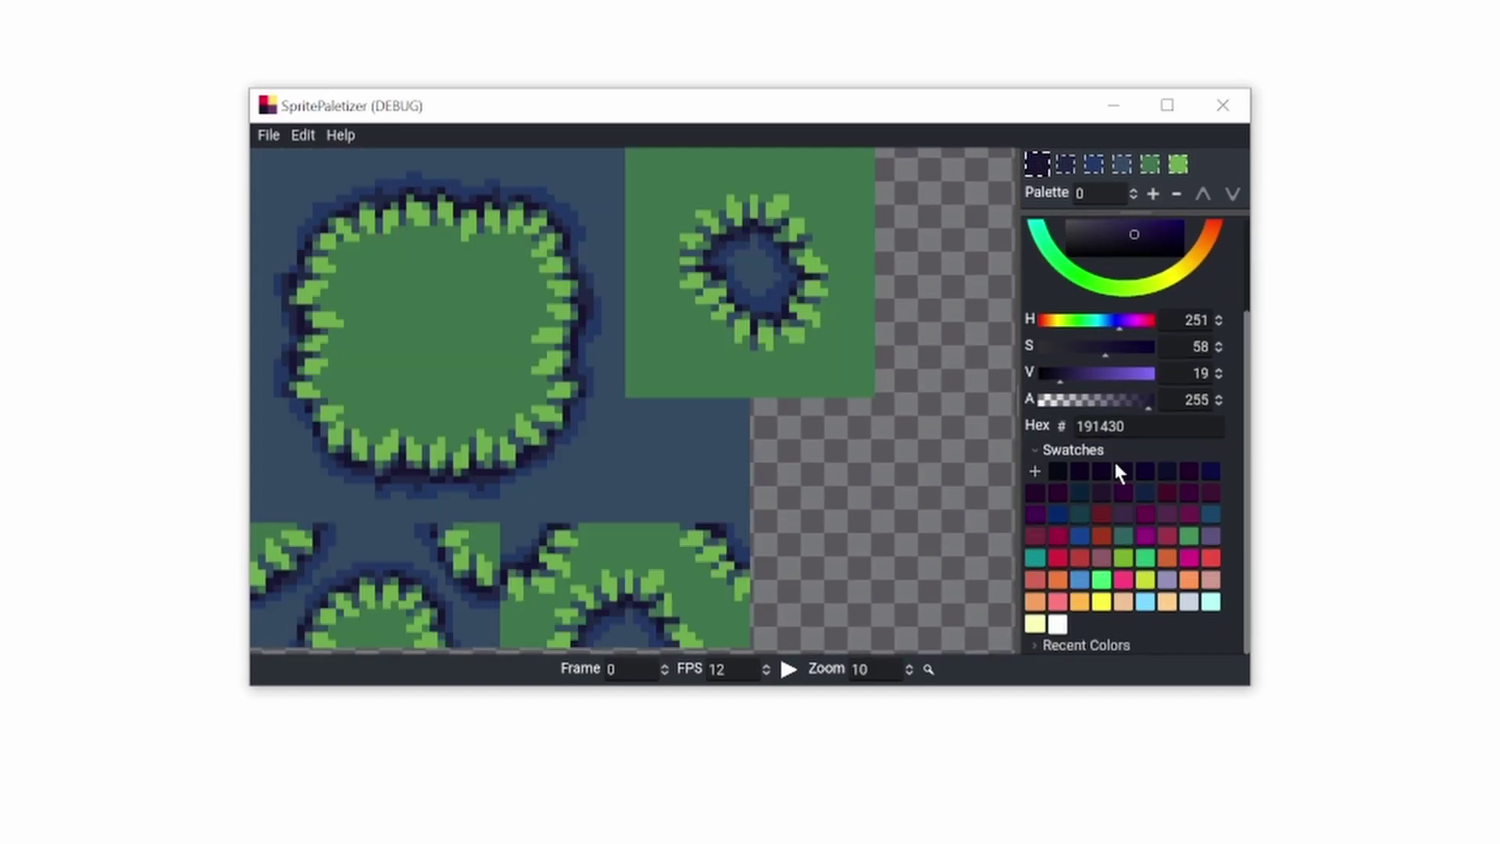
pyautogui.click(1059, 473)
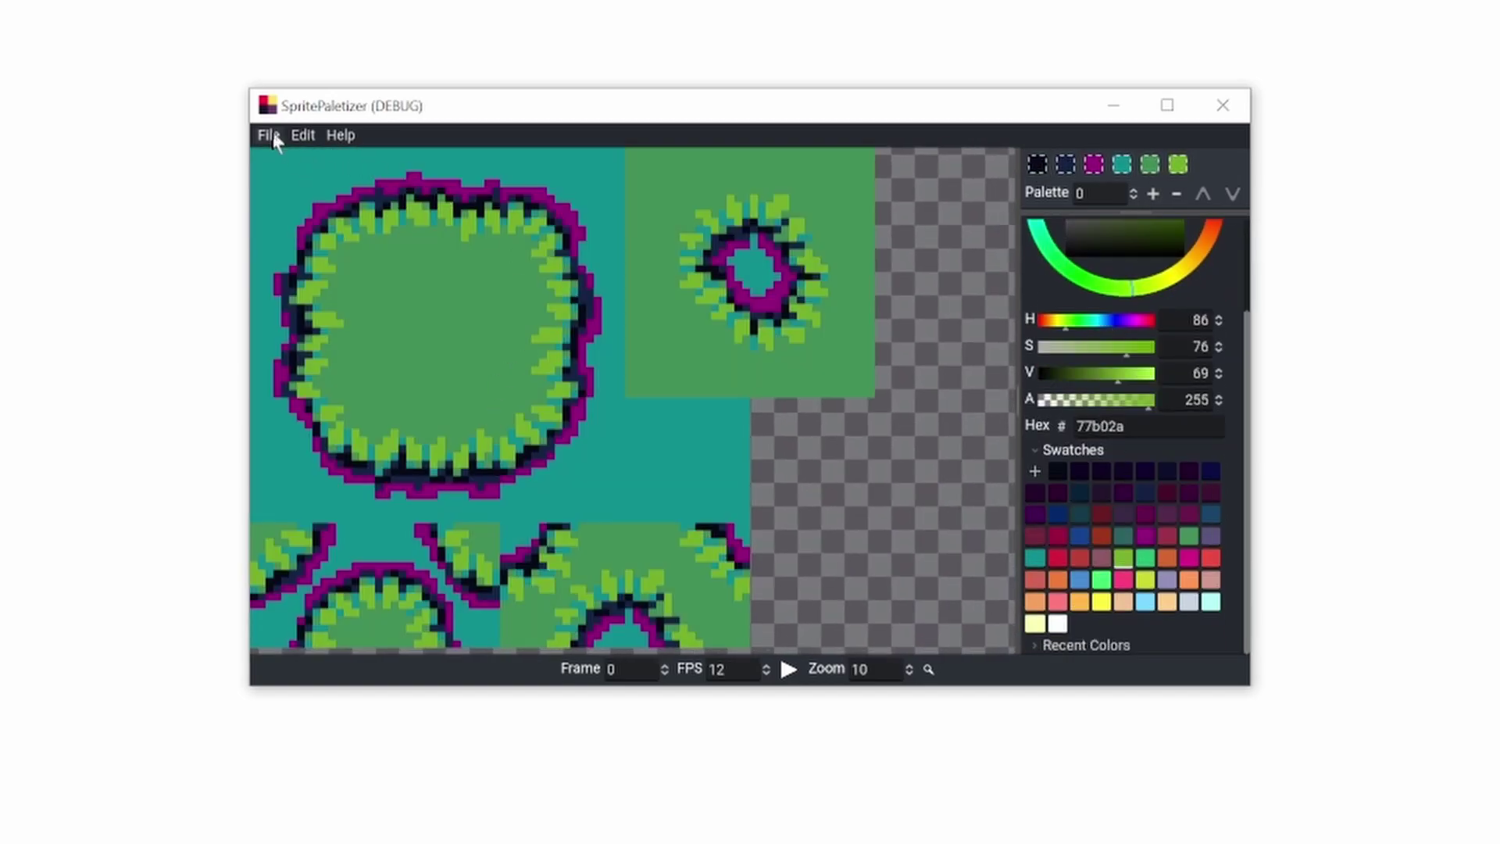
# - Save the recoloured sprite as grass-journey-1x.png
pyautogui.click(268, 135)
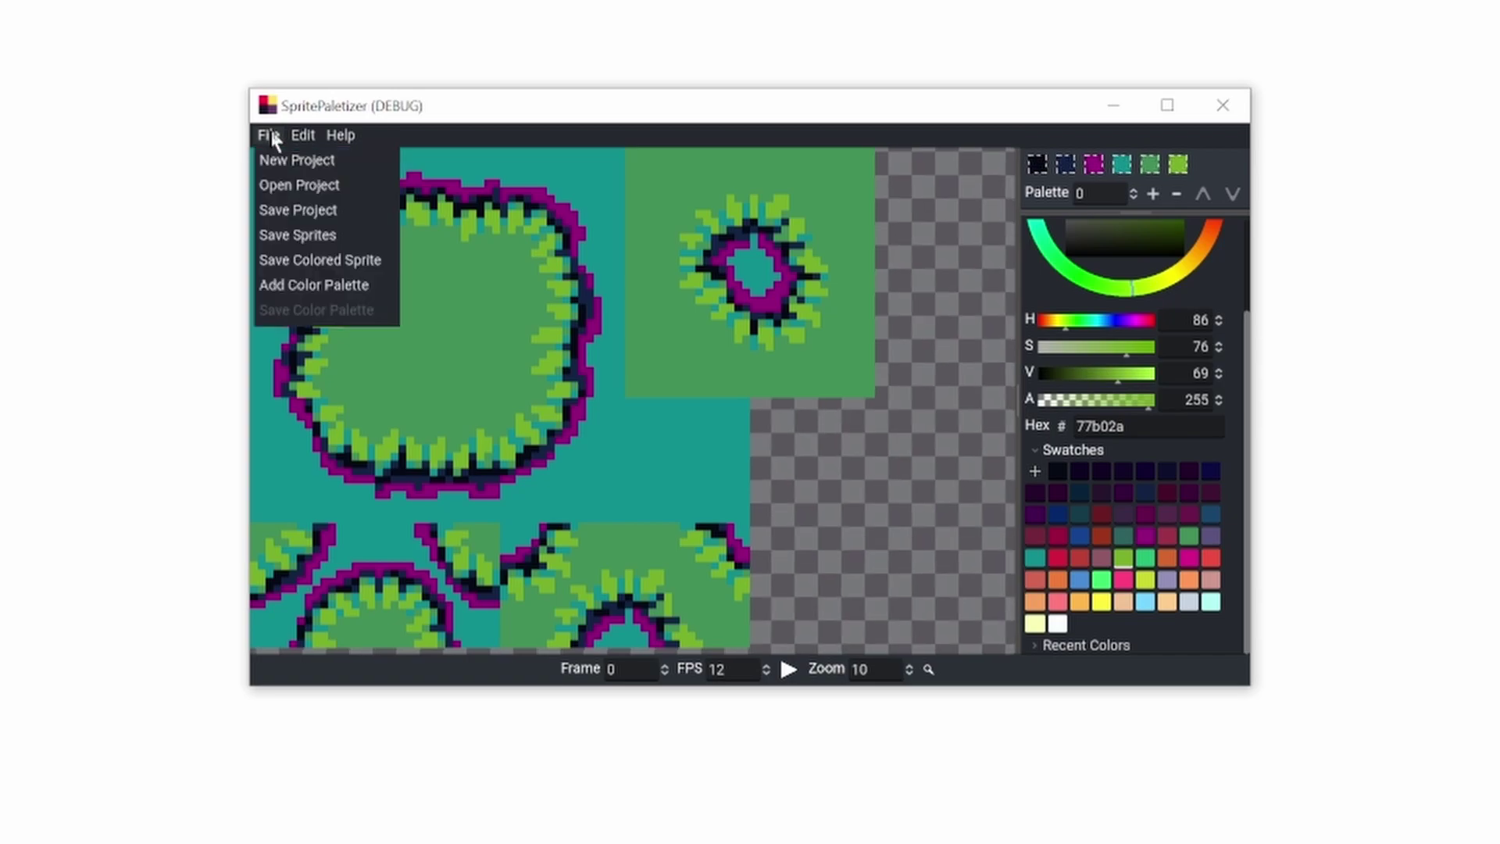
pyautogui.click(286, 264)
pyautogui.write('gra')
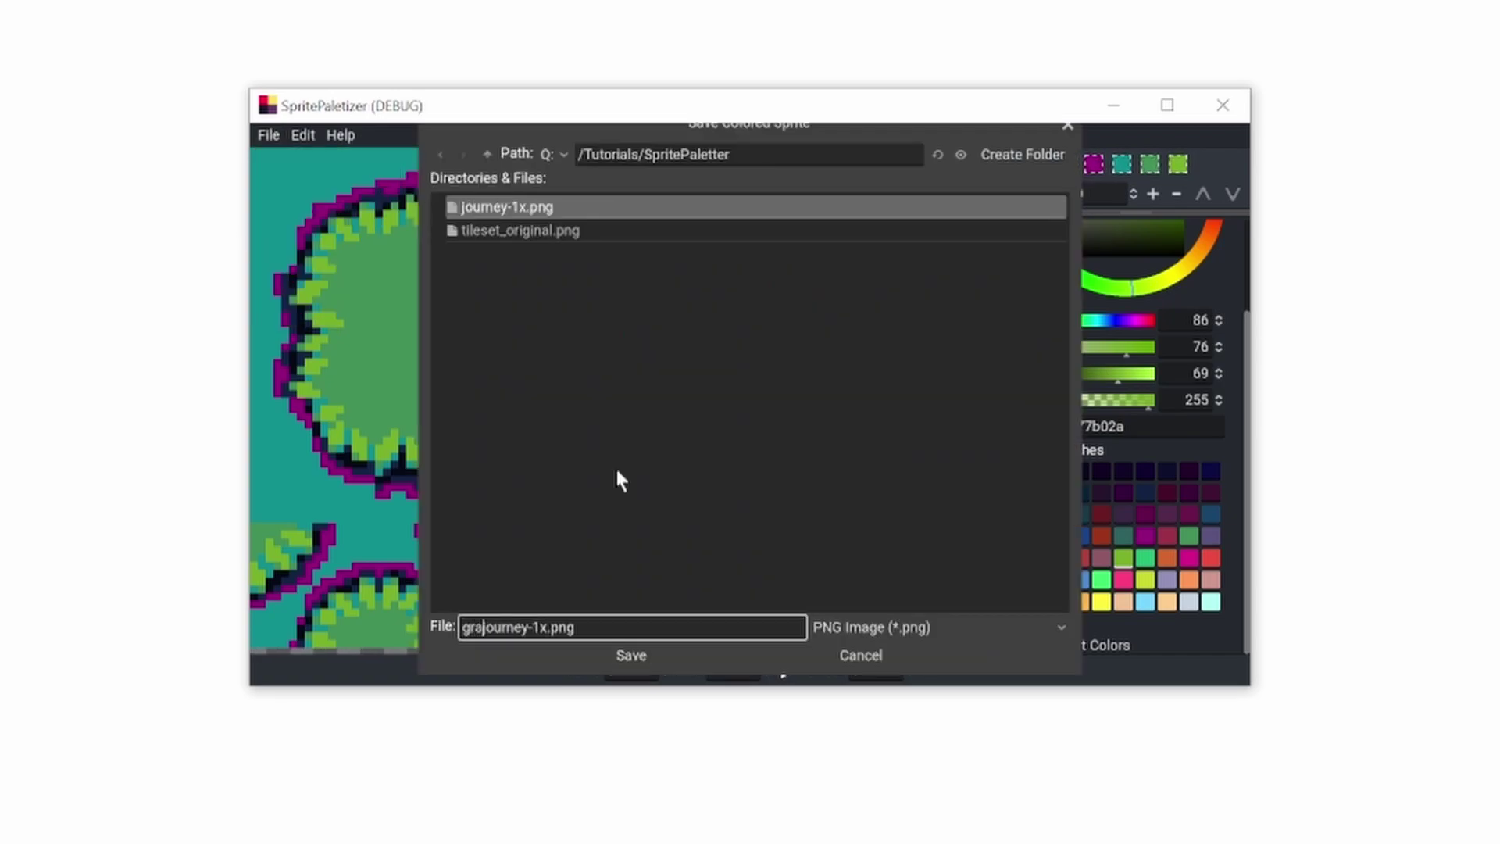
pyautogui.write('ss-')
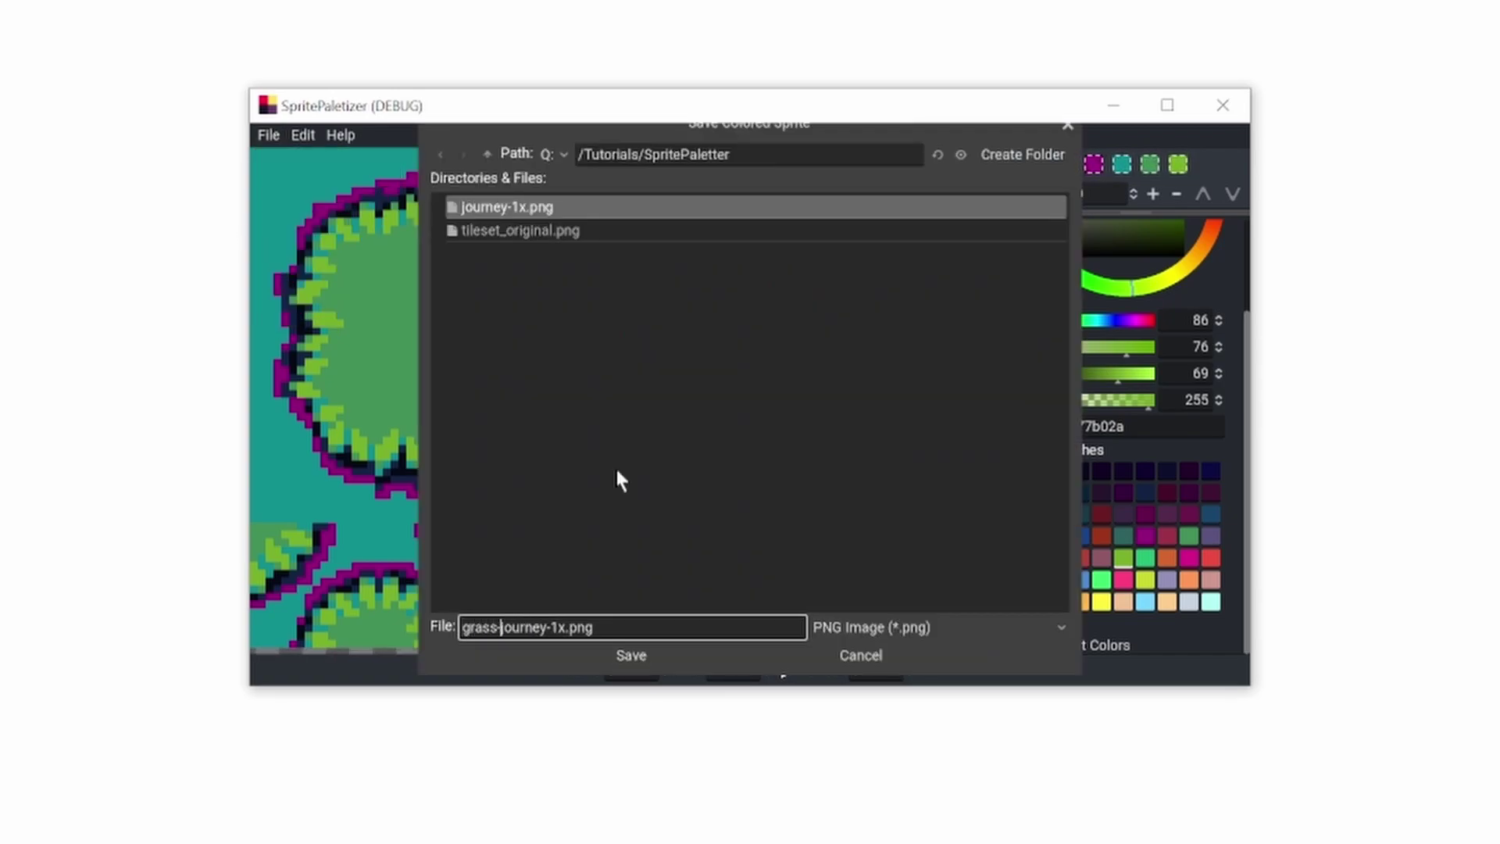
pyautogui.click(631, 655)
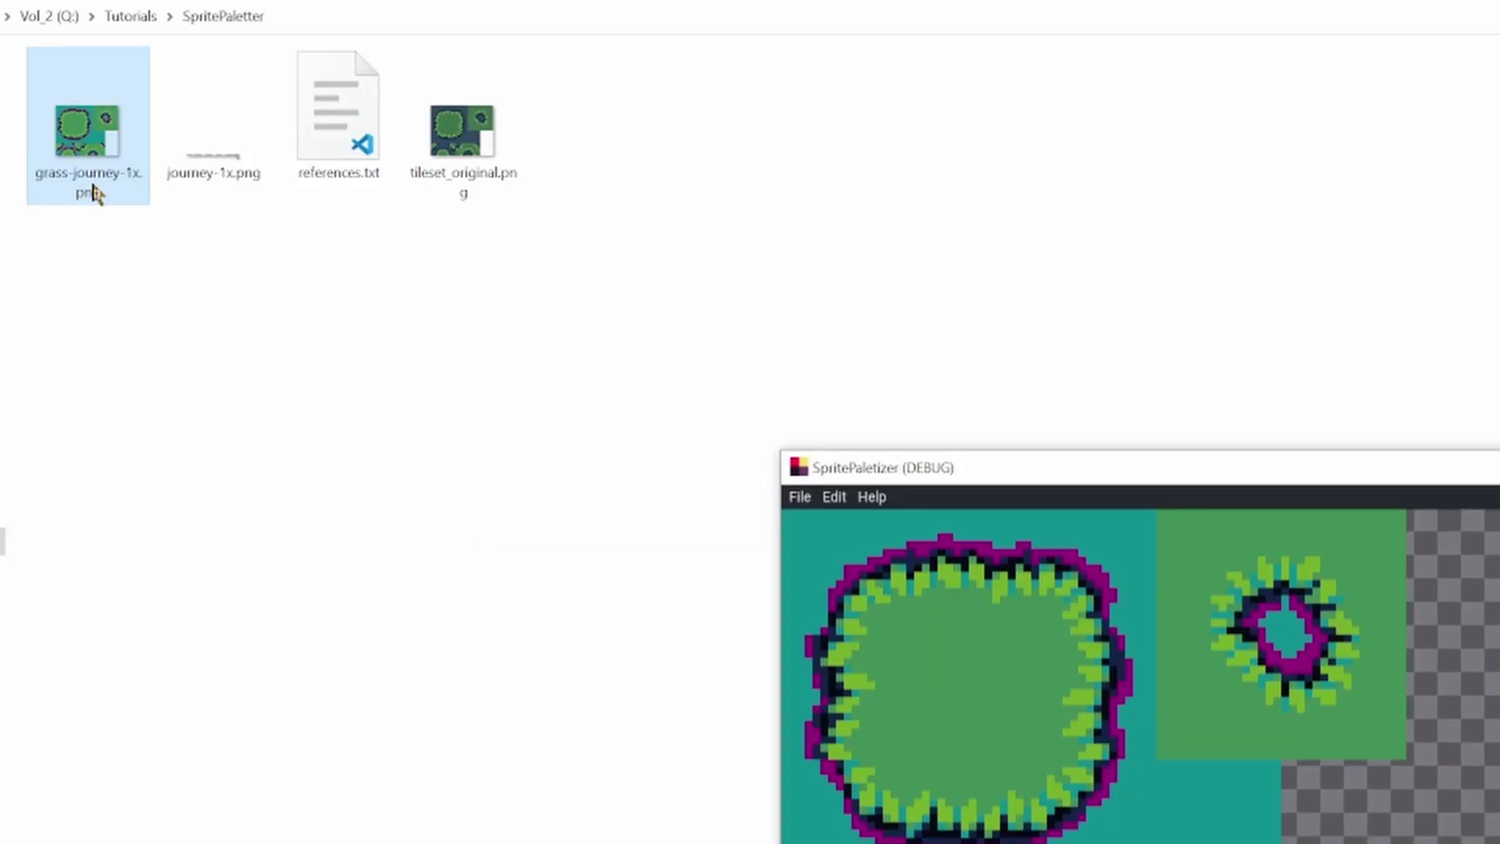
# - Reopen grass-journey-1x.png in the editor as a single-frame sprite
pyautogui.moveTo(93, 193); pyautogui.dragTo(906, 716)
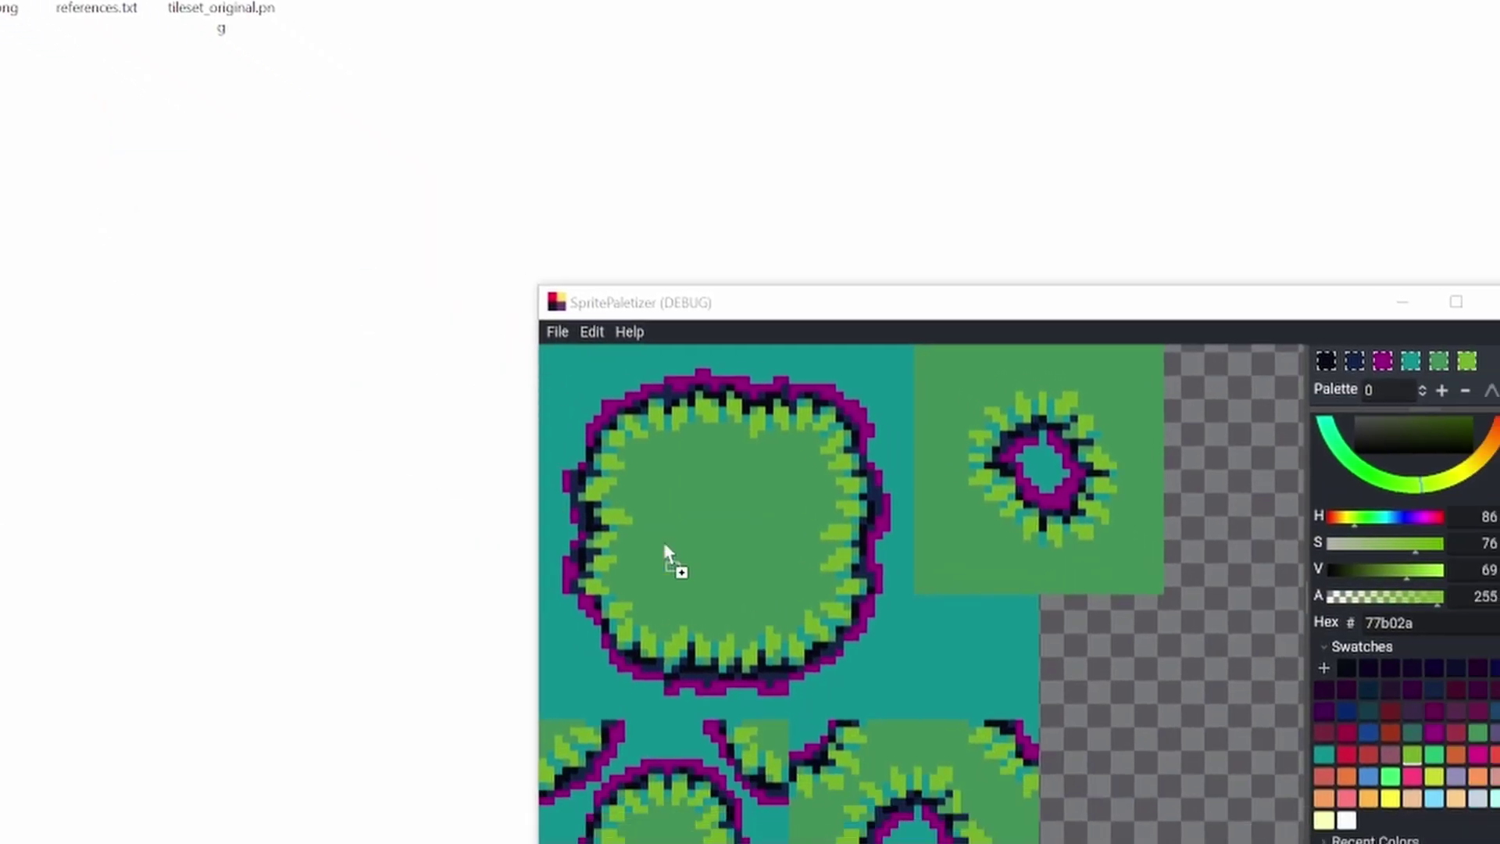
pyautogui.moveTo(664, 544); pyautogui.dragTo(990, 647)
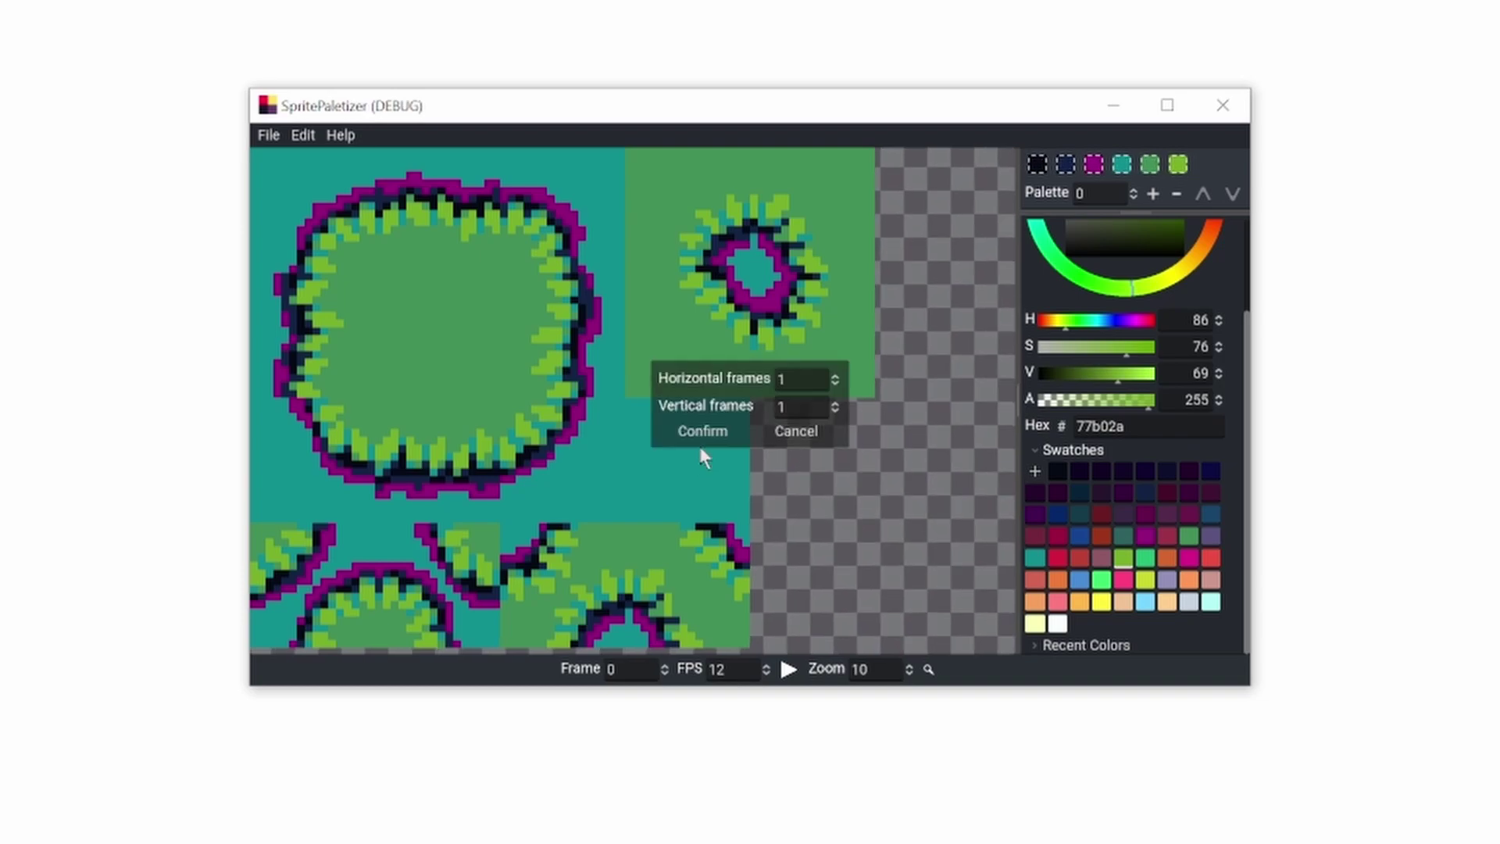
pyautogui.click(720, 429)
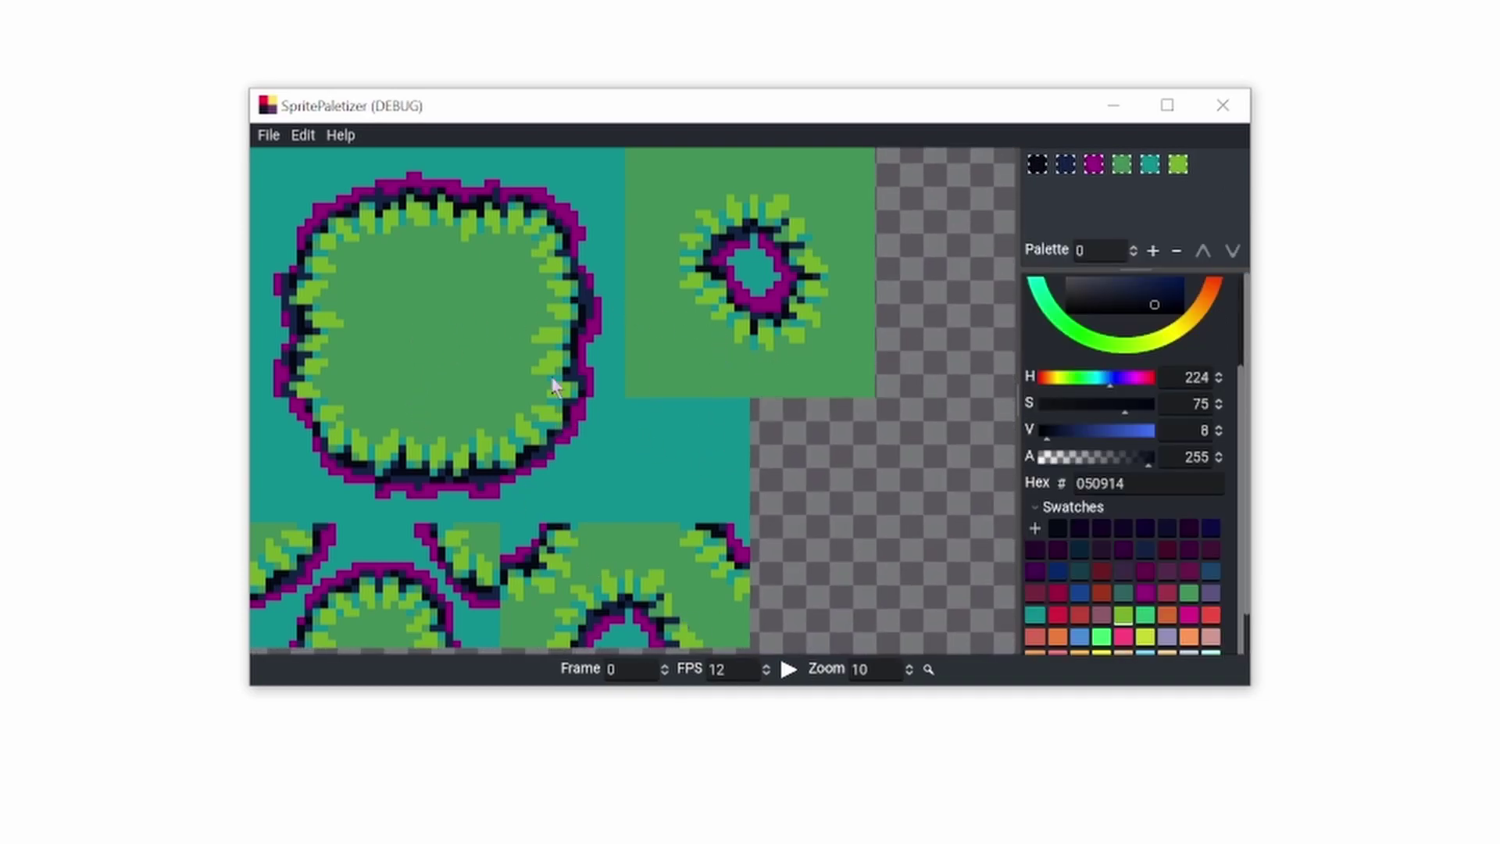
# - Set journey-1x.png as the tileset's project palette and enlarge the palette area
pyautogui.click(304, 137)
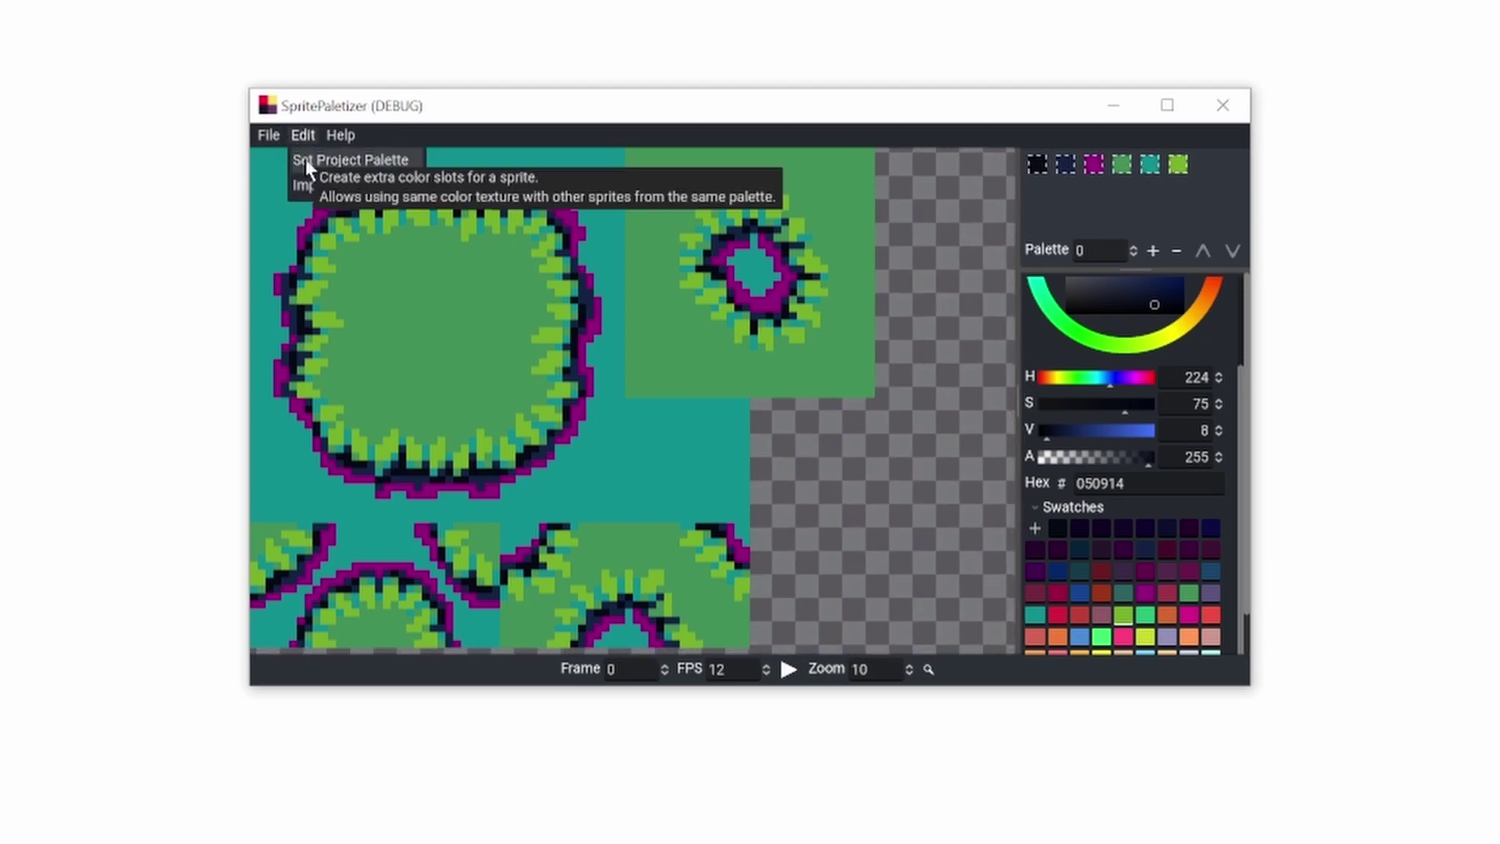
pyautogui.click(307, 161)
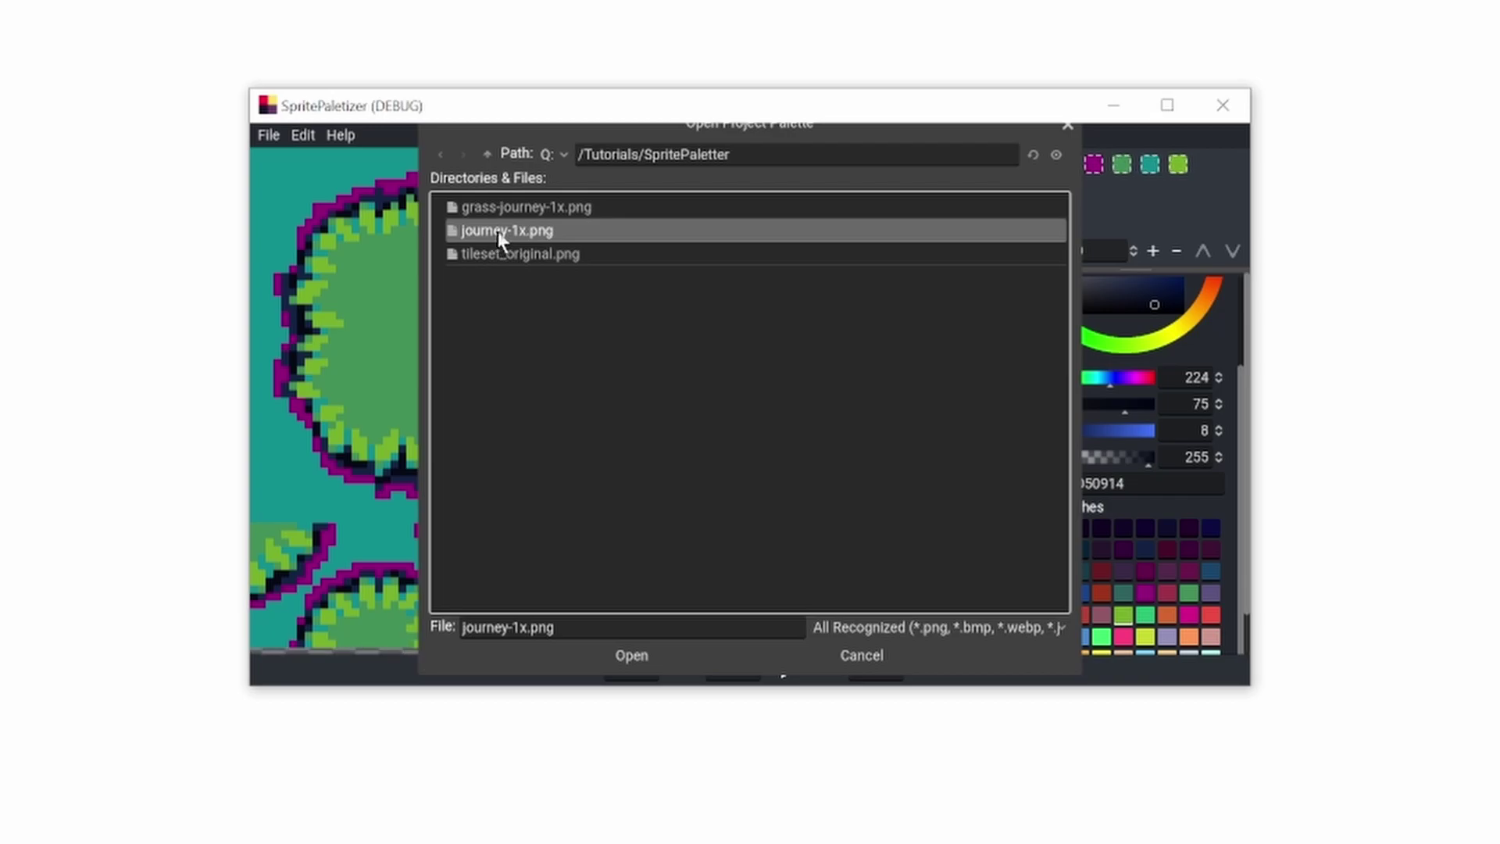
pyautogui.doubleClick(501, 232)
pyautogui.moveTo(1169, 270); pyautogui.dragTo(1170, 436)
pyautogui.scroll(-1, 1165, 400)
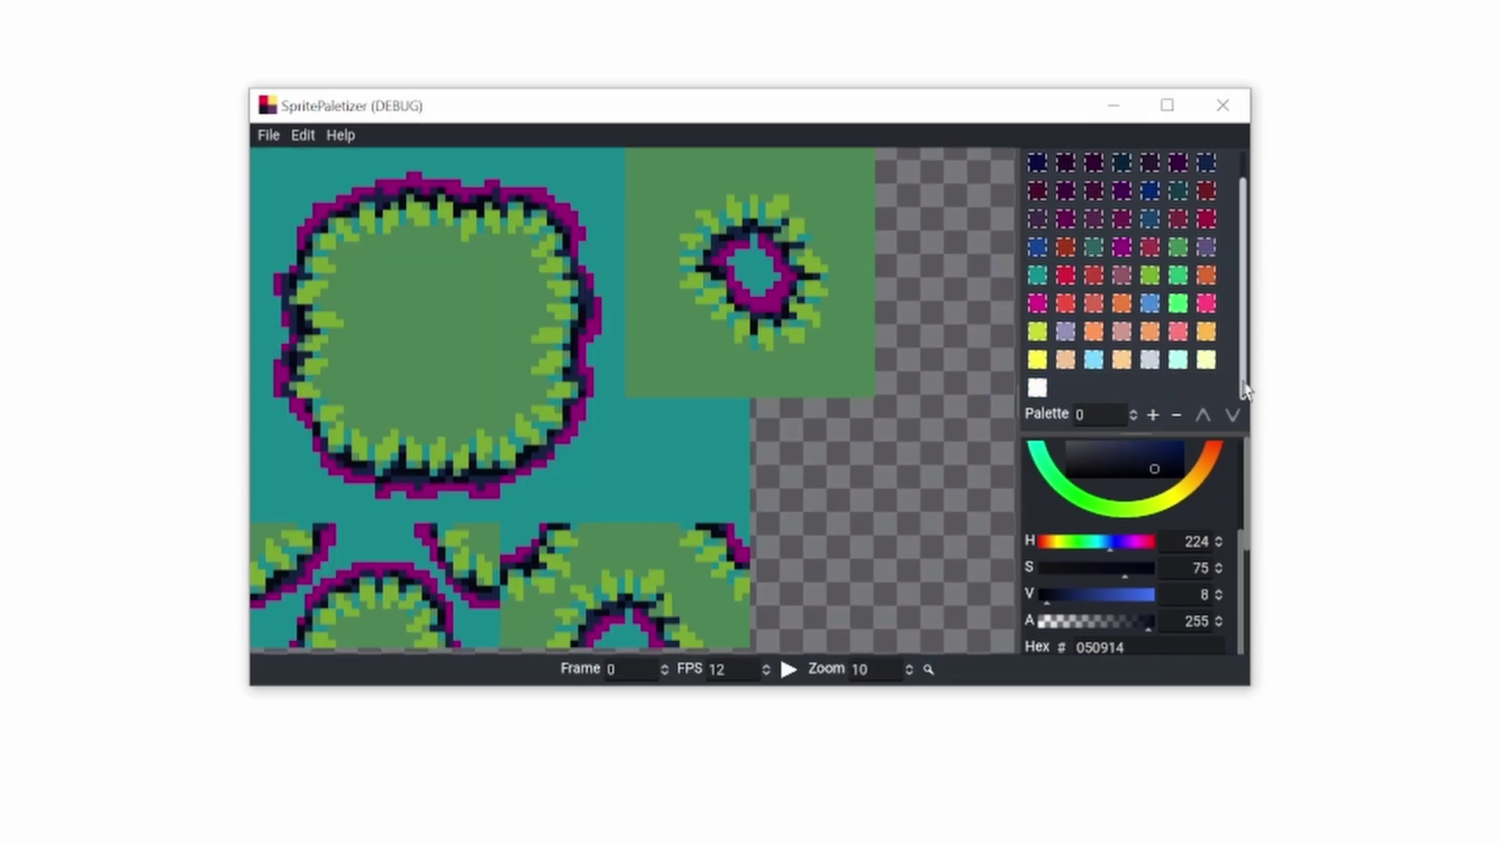
pyautogui.moveTo(1246, 389); pyautogui.dragTo(1249, 362)
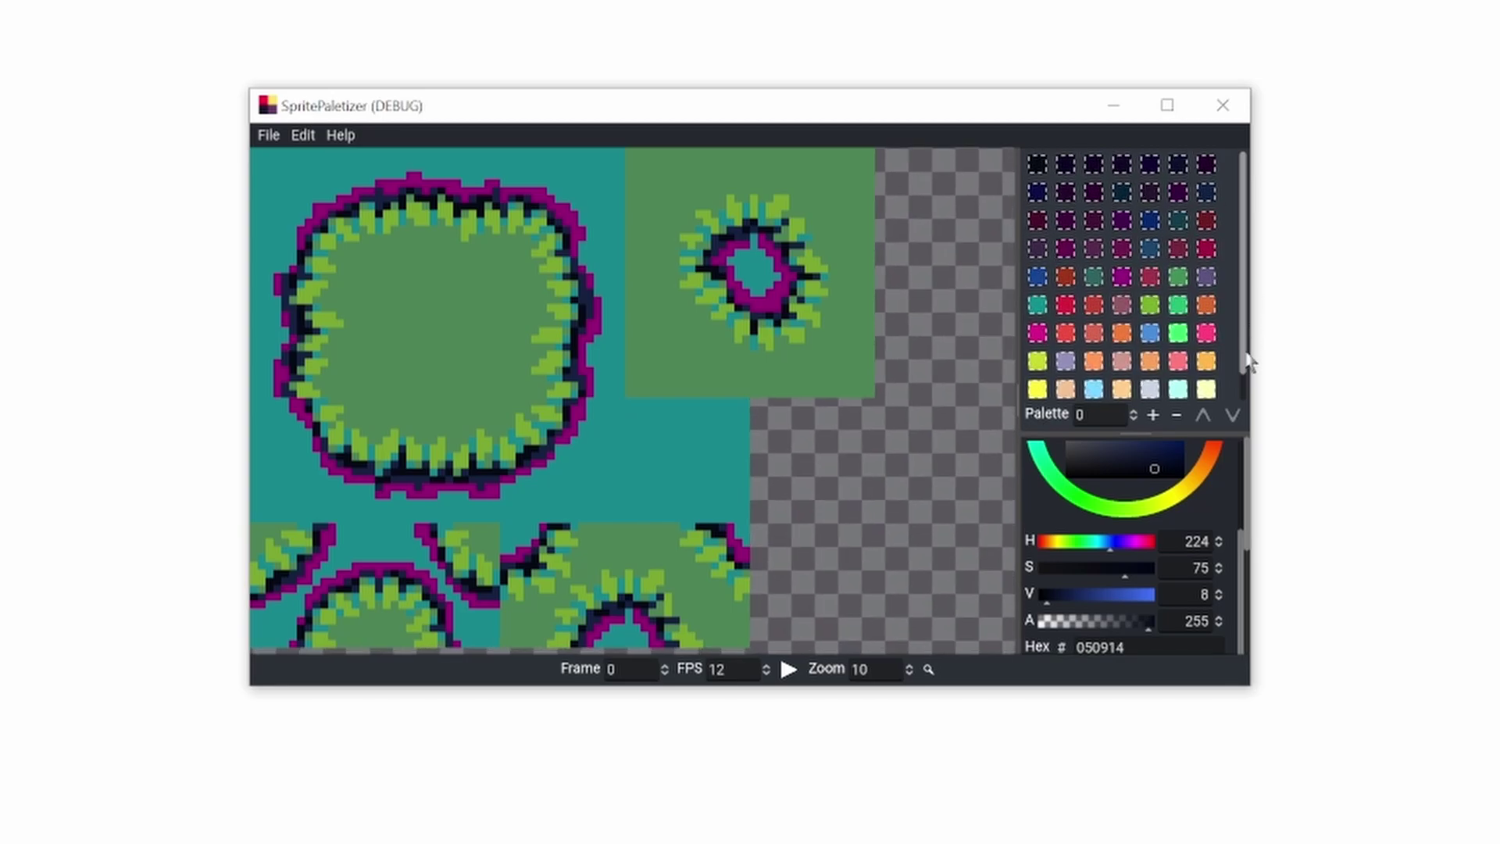
# - Save the project as grass_journey.res and reload the demo plumber sprite
pyautogui.hotkey('ctrl', 's')
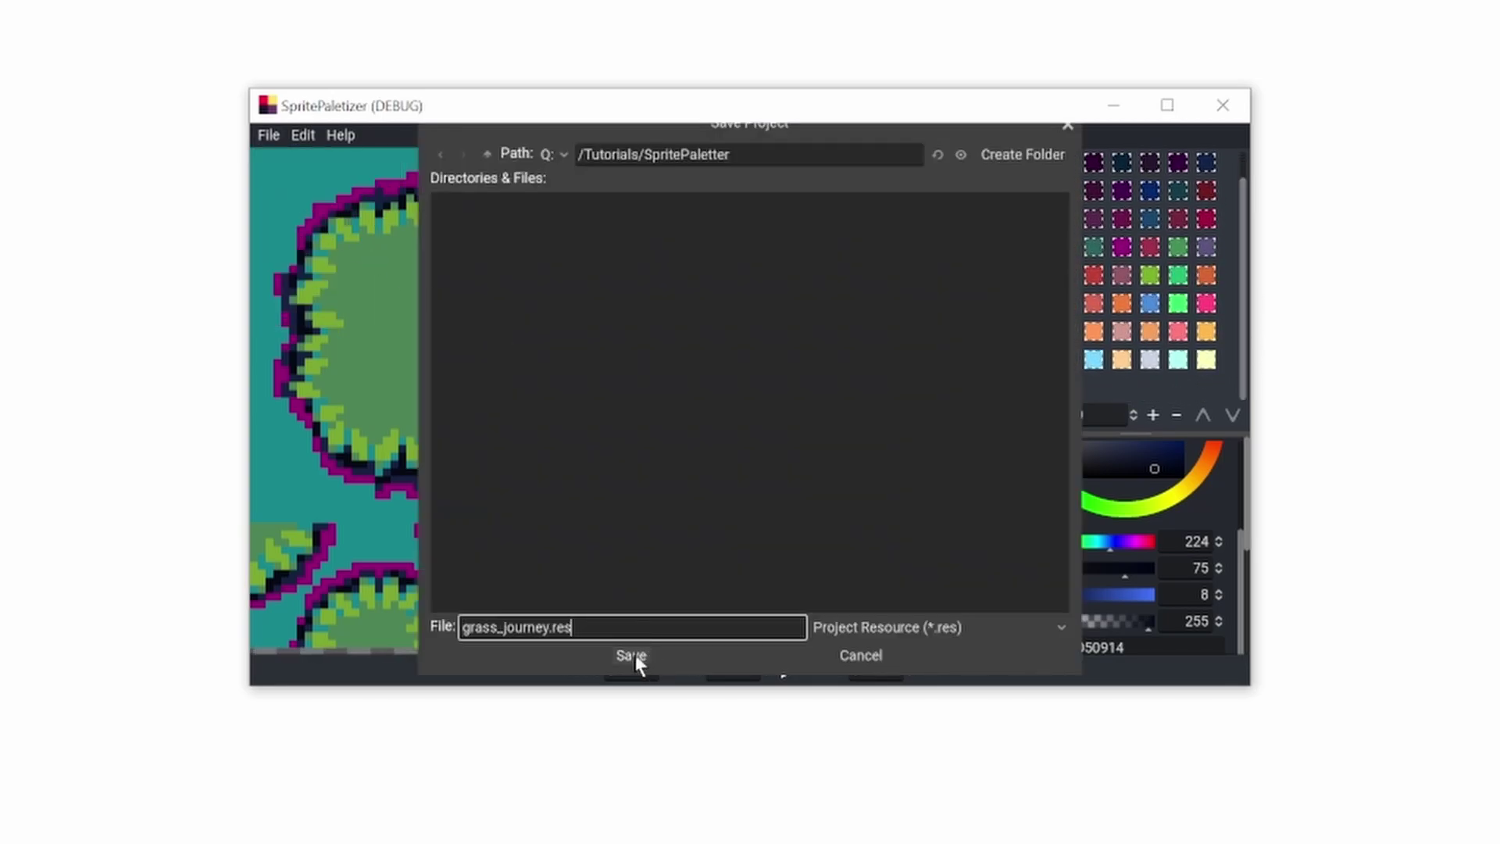
pyautogui.click(637, 658)
pyautogui.click(341, 135)
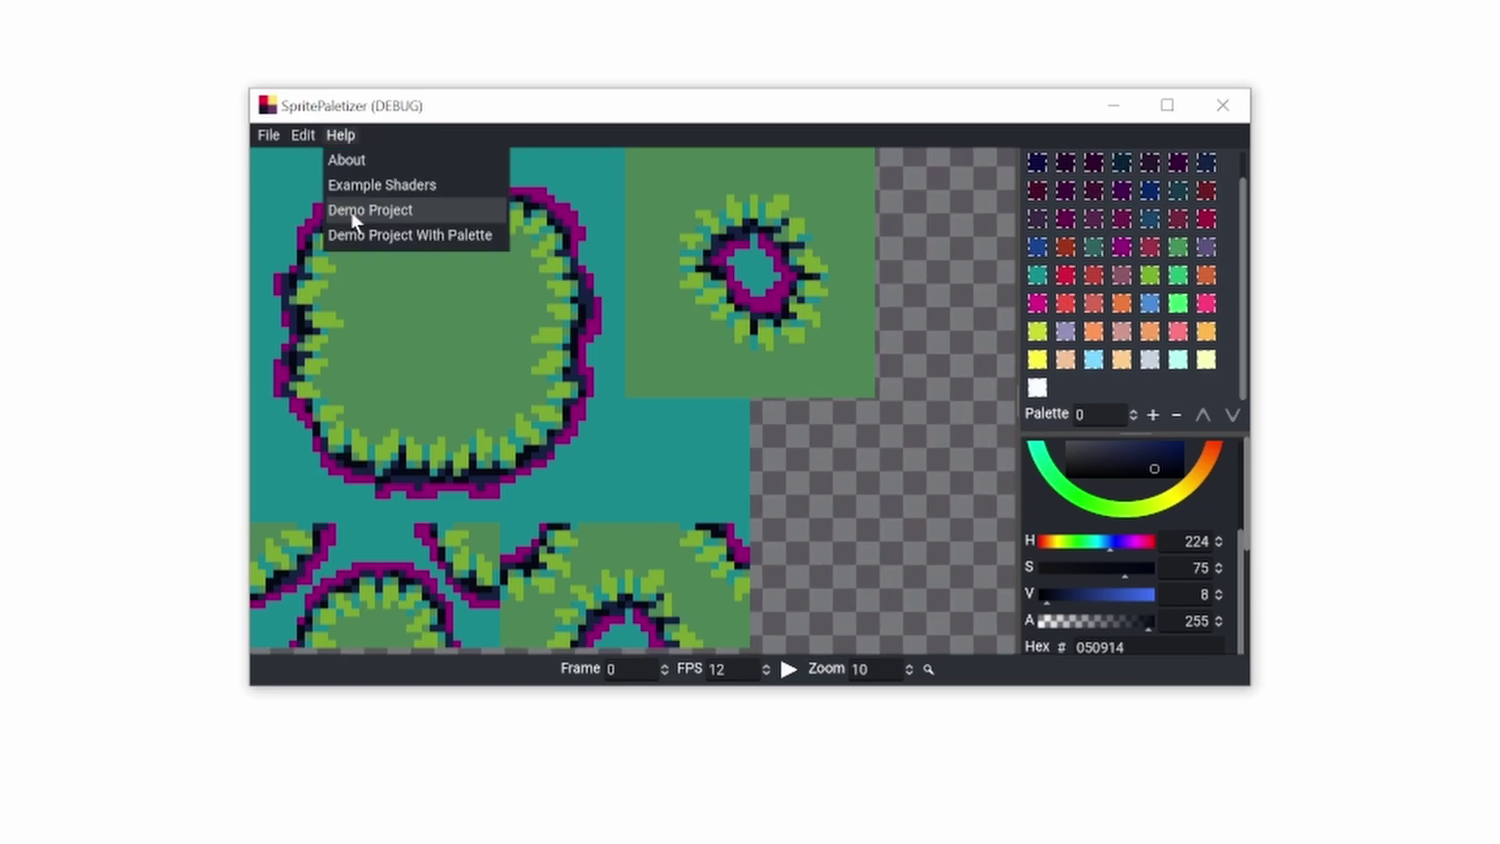
pyautogui.click(353, 217)
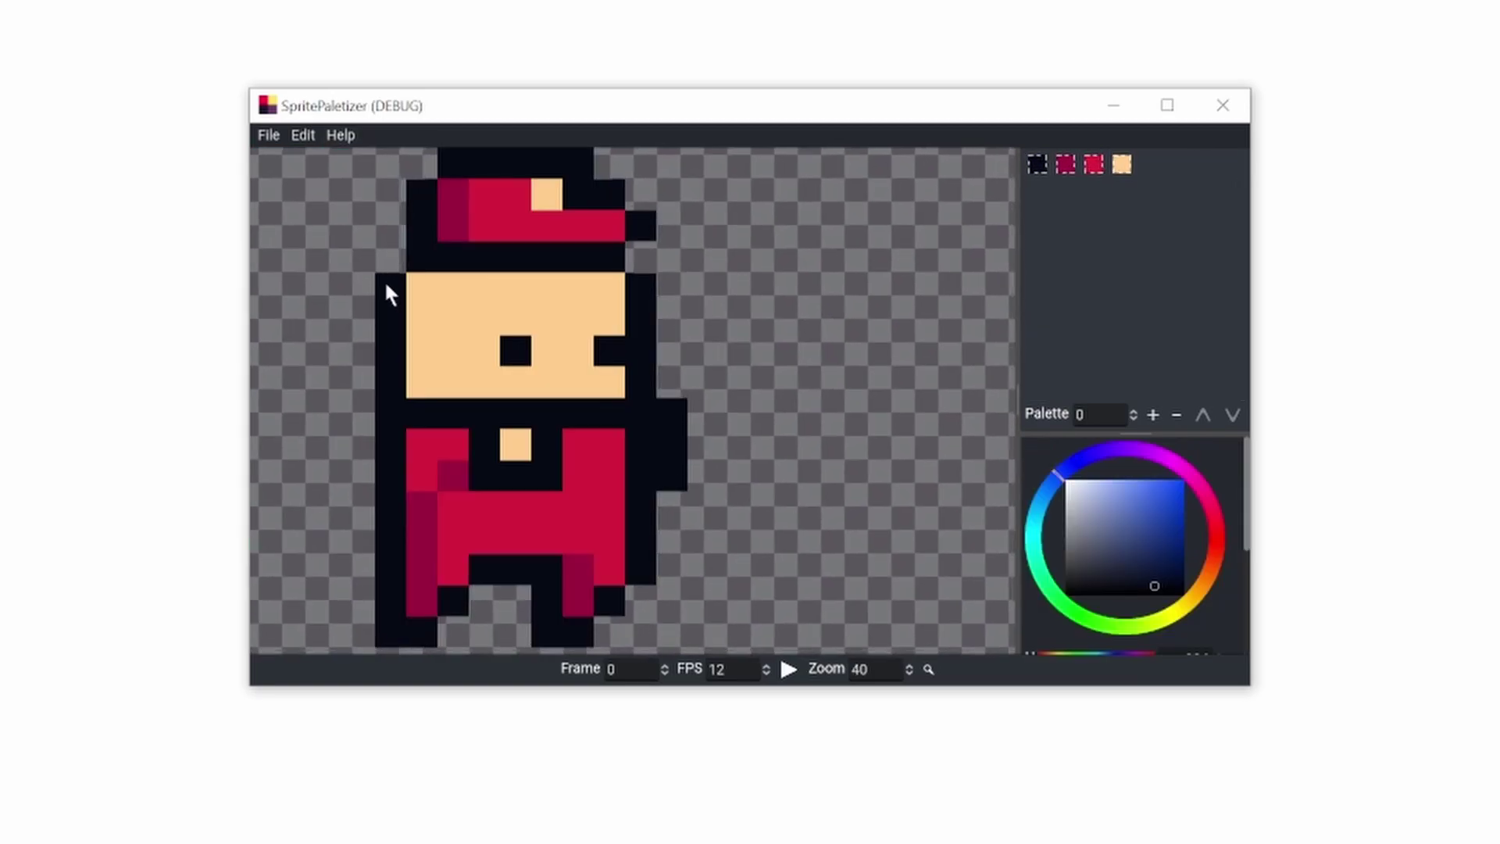
pyautogui.click(303, 134)
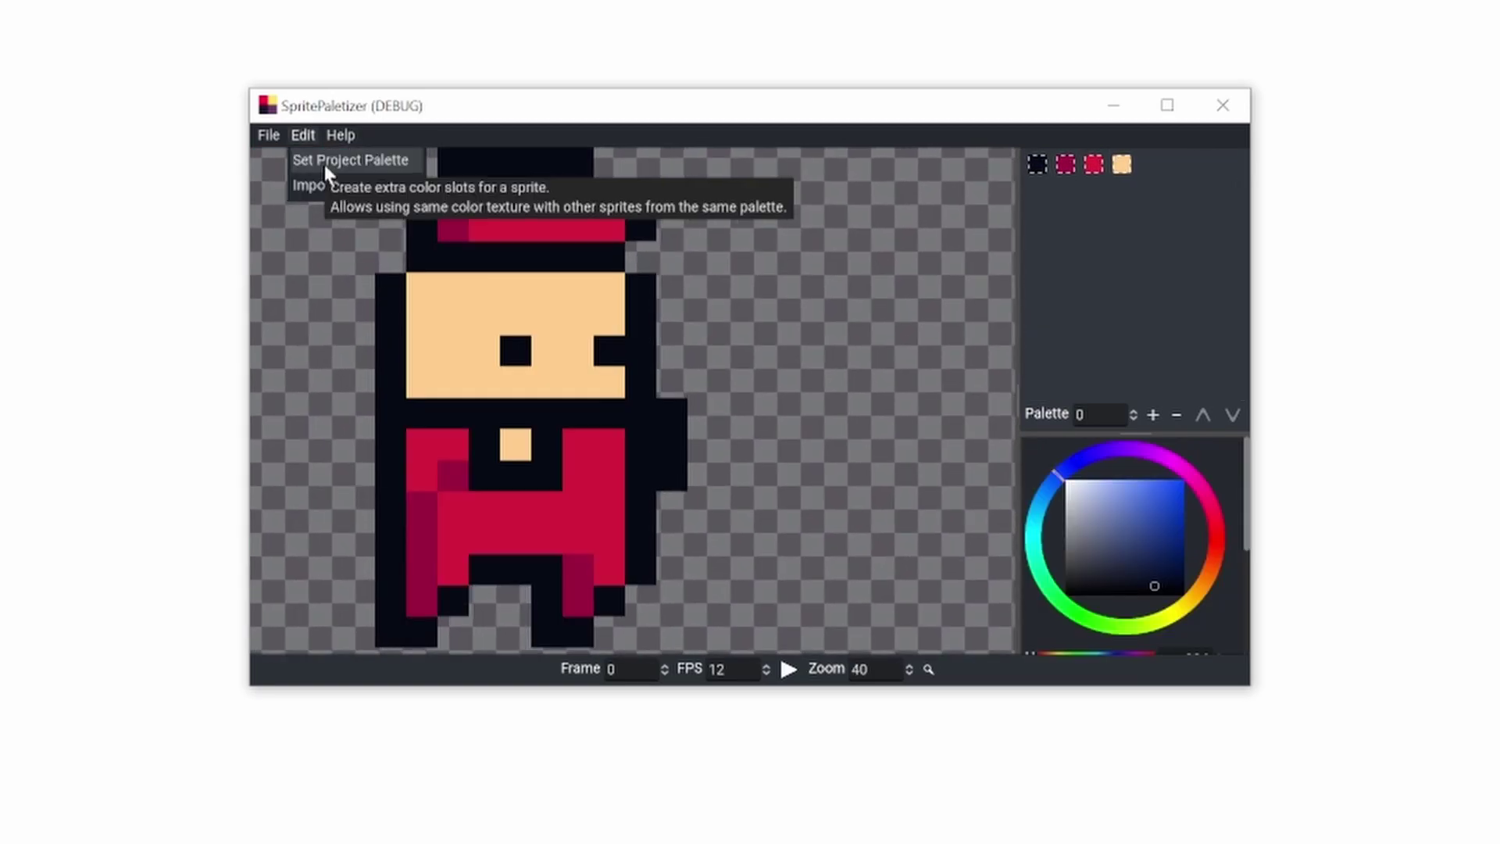
# - Use journey-1x.png as the plumber's project palette and add palette 1 in rust-orange and cream
pyautogui.click(328, 161)
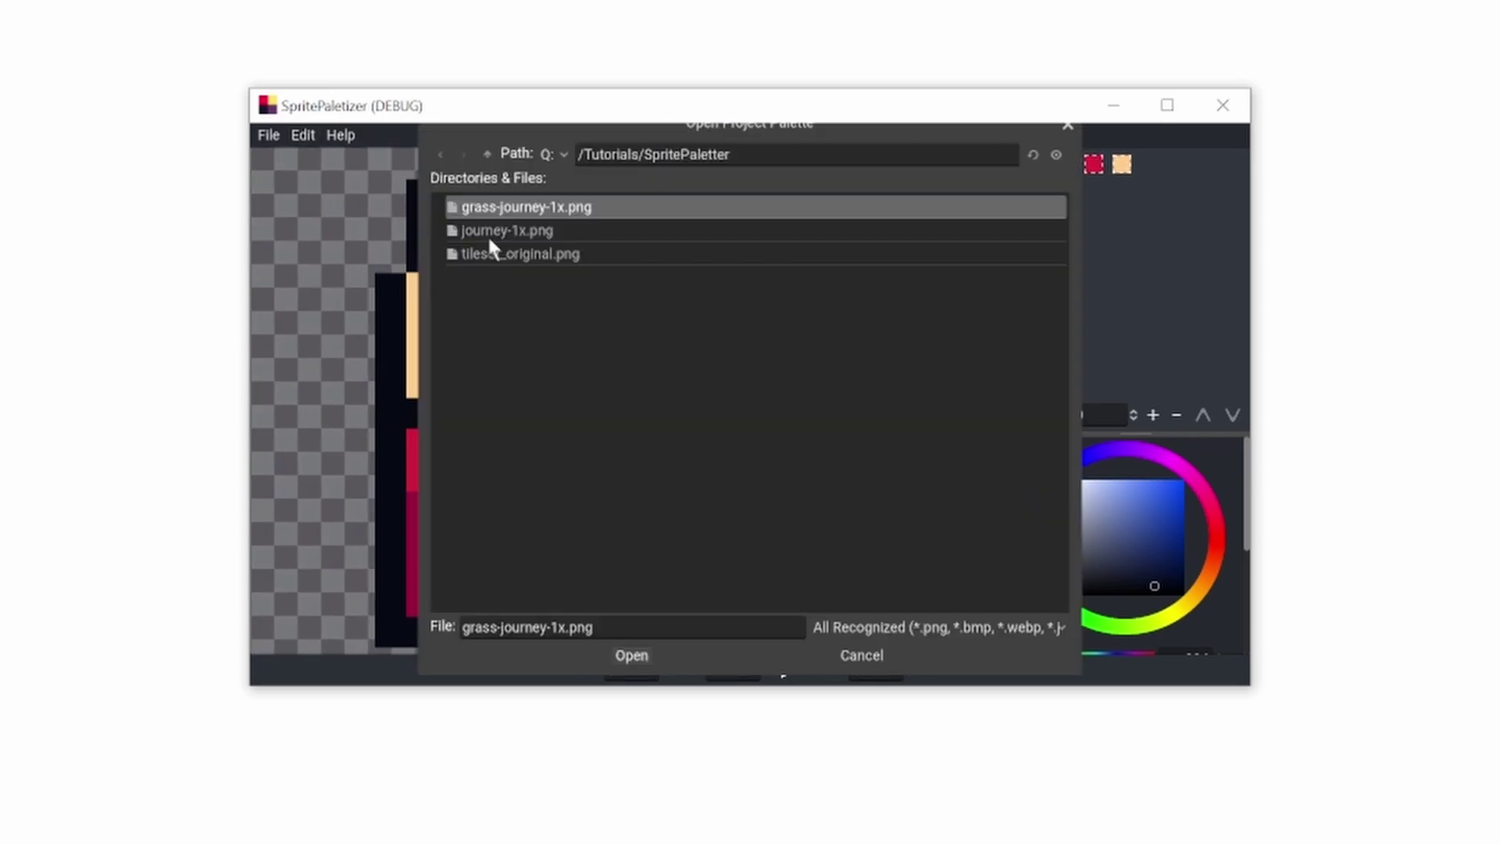
pyautogui.click(508, 233)
pyautogui.doubleClick(508, 233)
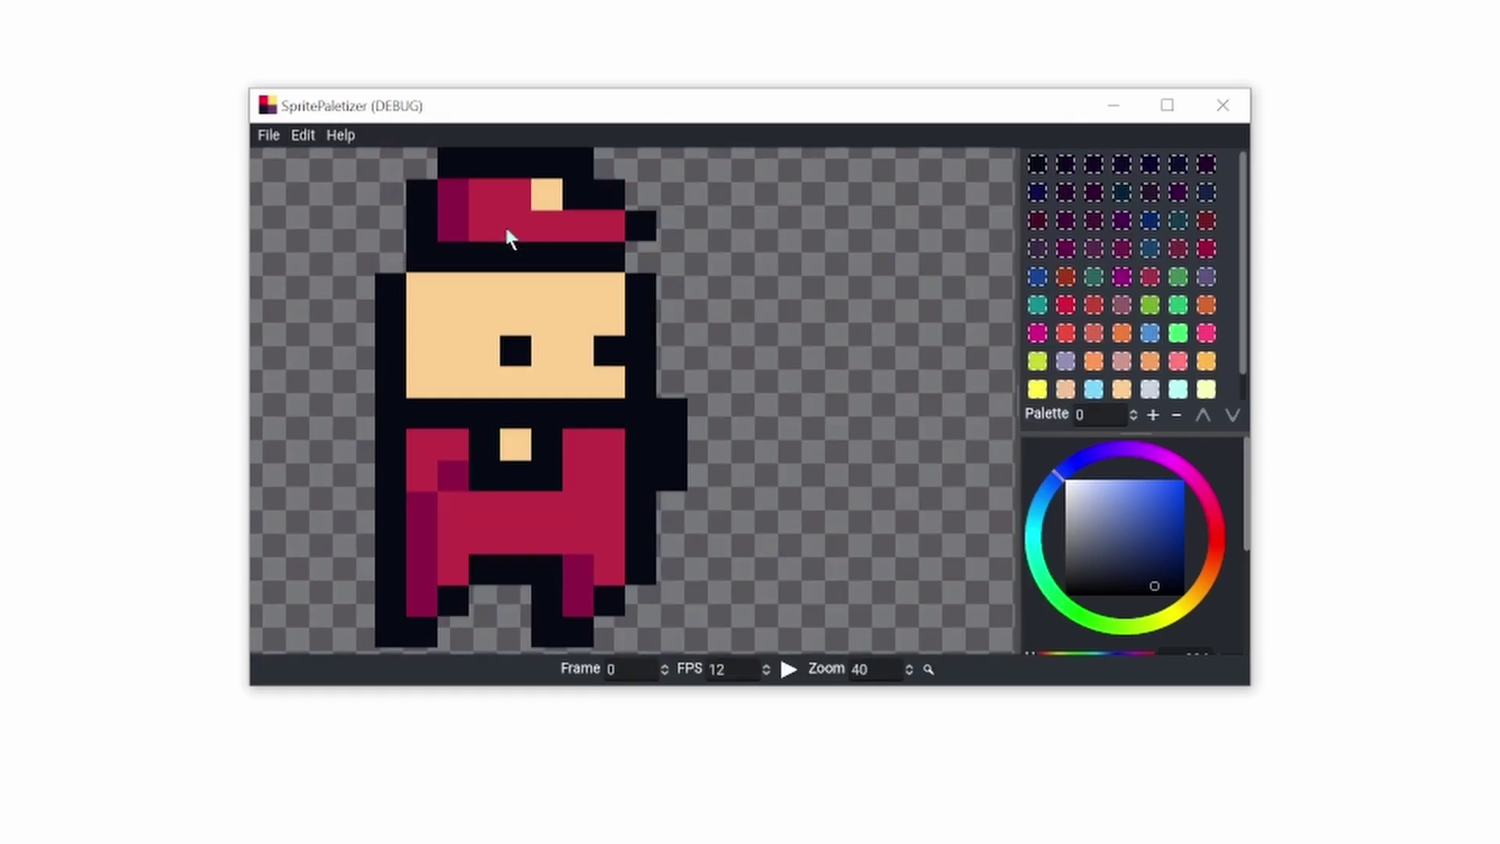
pyautogui.moveTo(1018, 407); pyautogui.dragTo(952, 406)
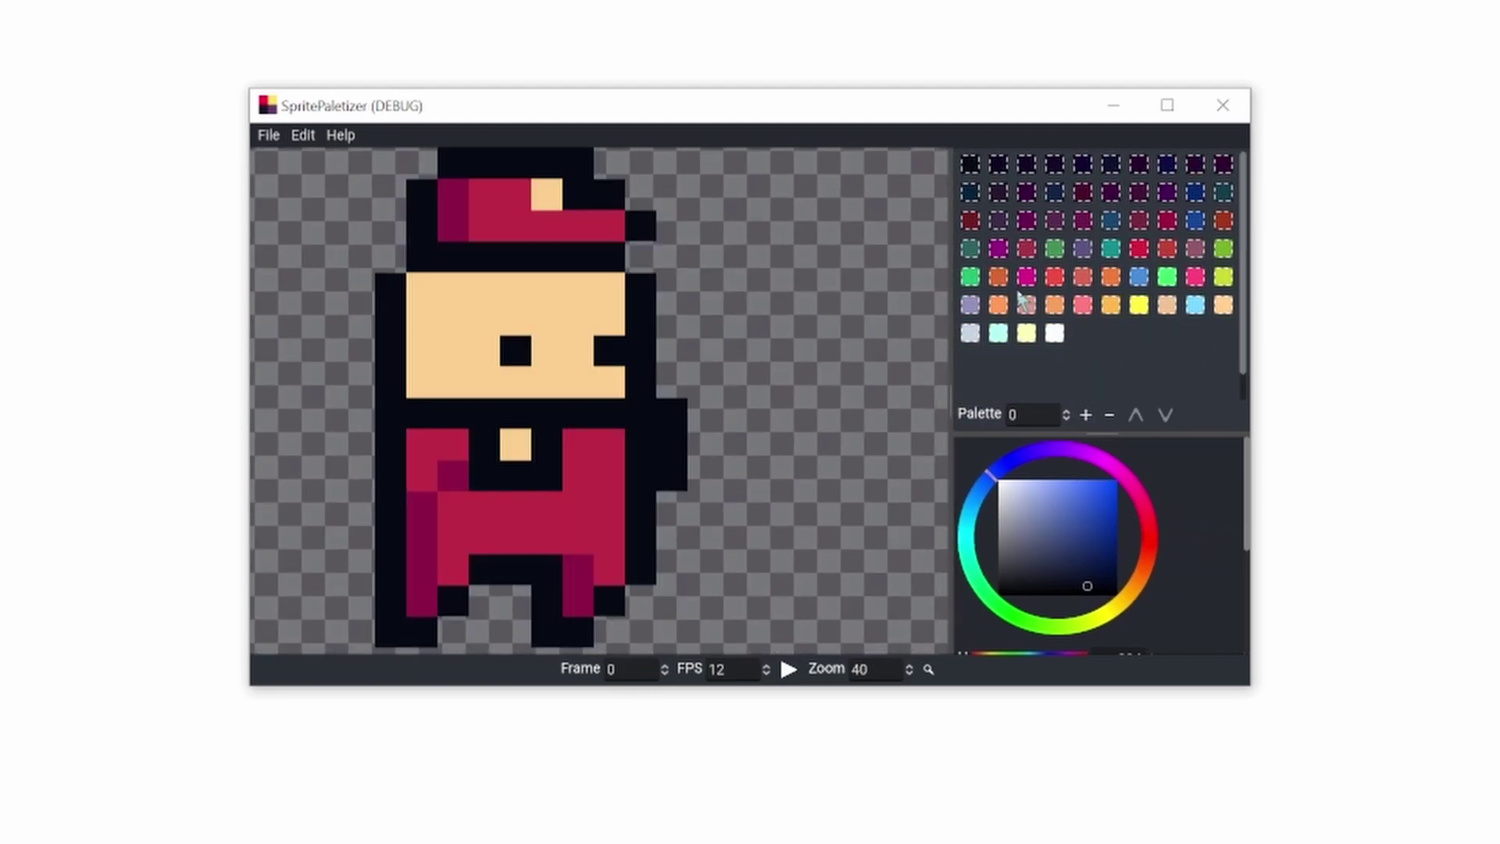
pyautogui.click(1085, 415)
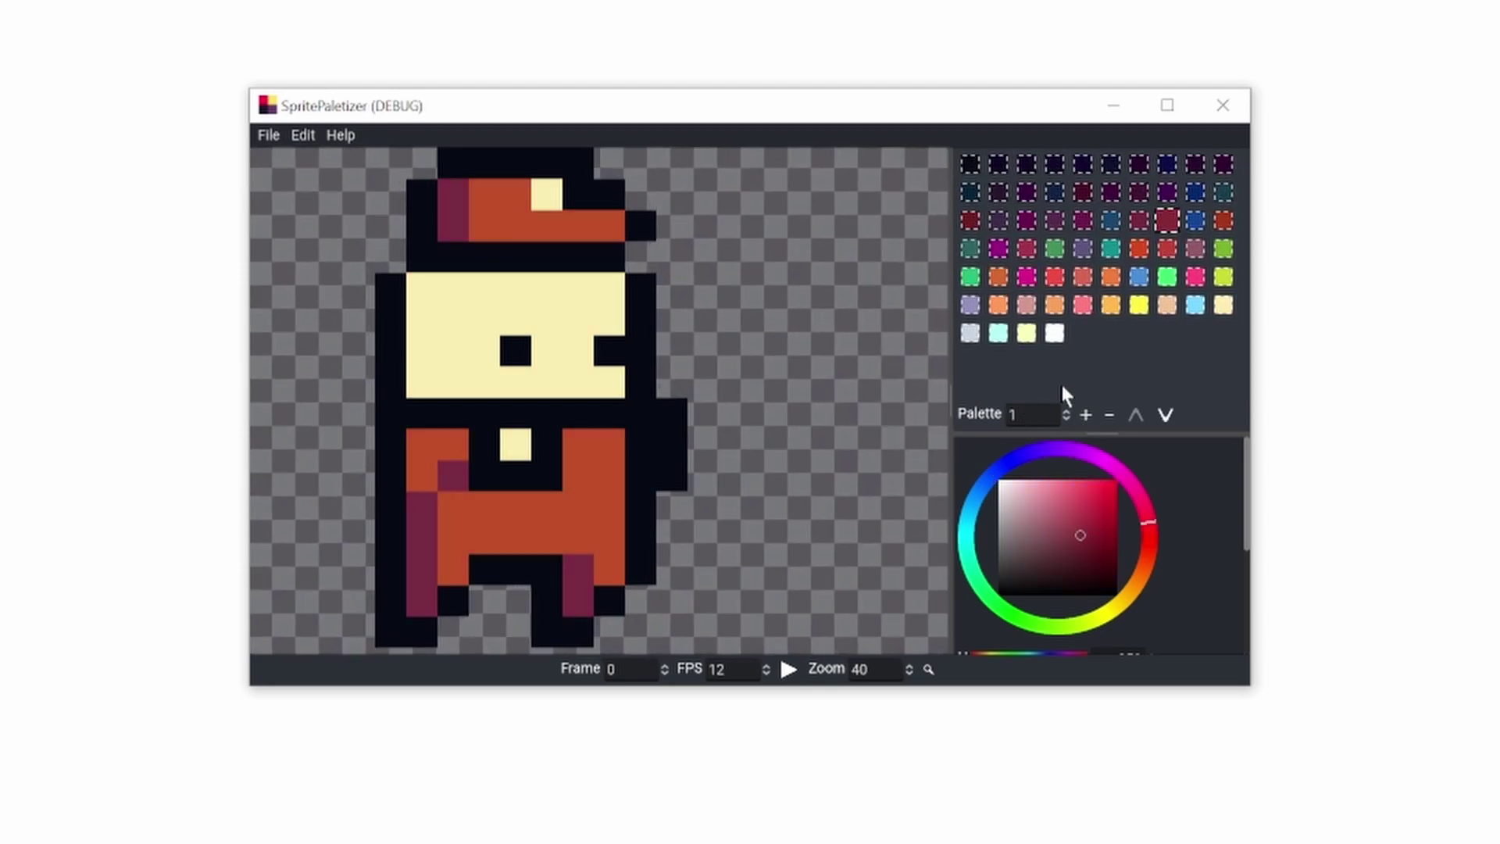
# - Save the project as plumber_journey
pyautogui.click(269, 134)
pyautogui.click(302, 211)
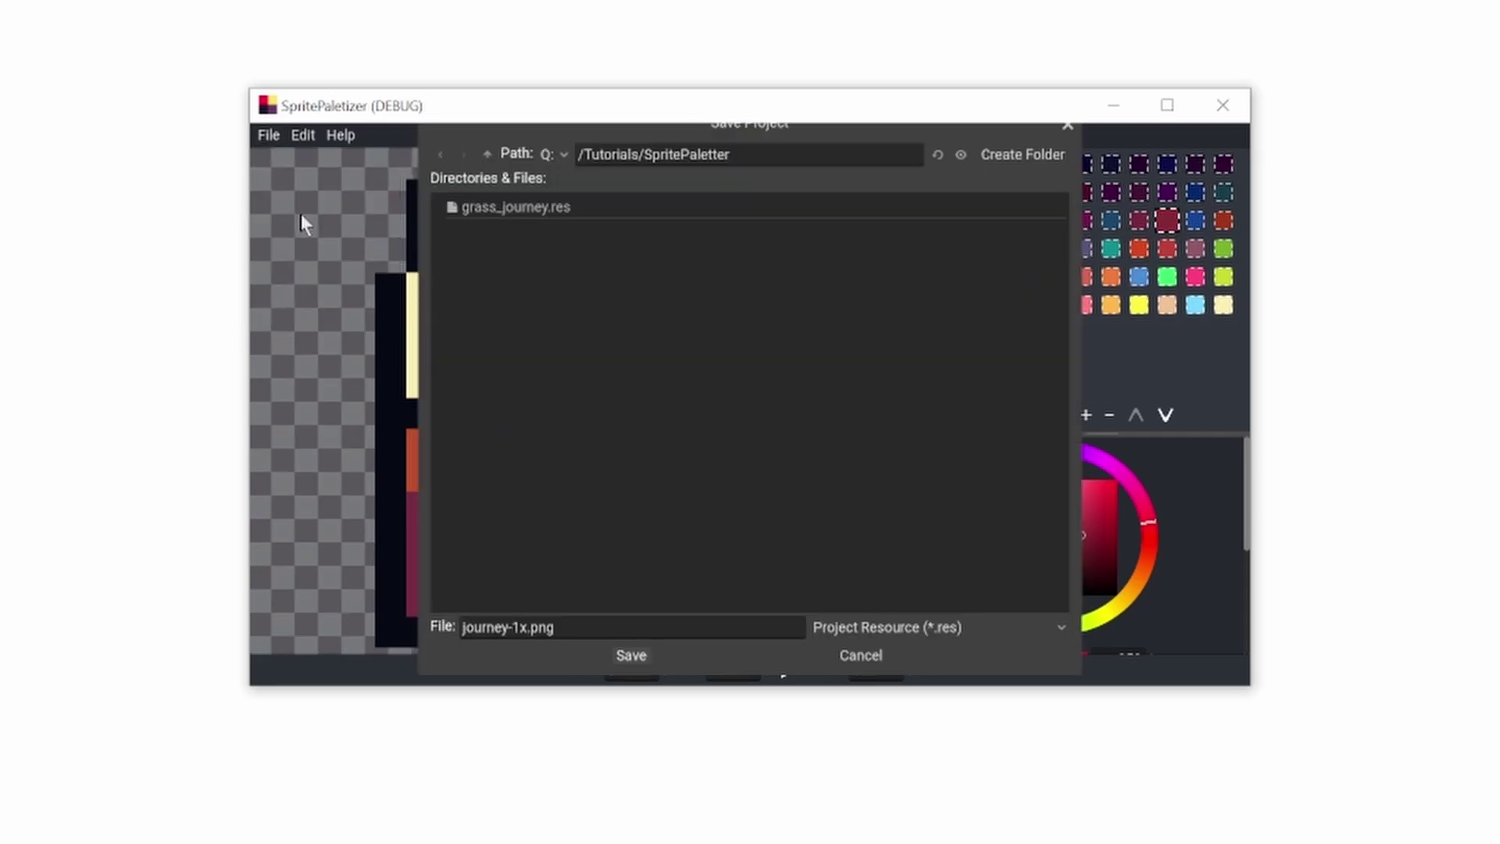
pyautogui.write('plumber_journey')
pyautogui.click(631, 660)
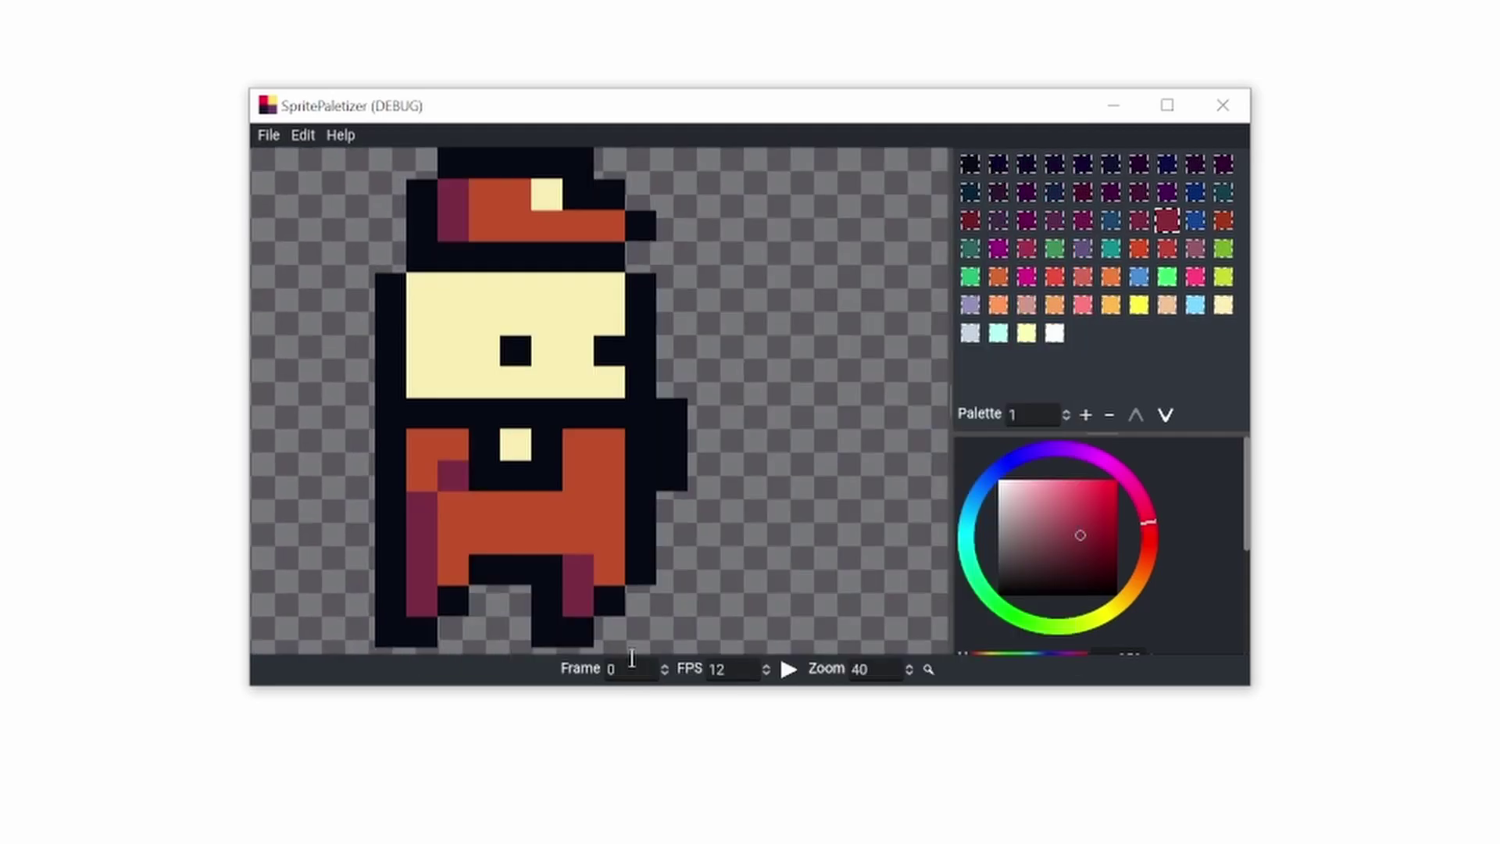
# - Start exporting the recoloured sprites under the file name plumber_journey.png
pyautogui.click(268, 134)
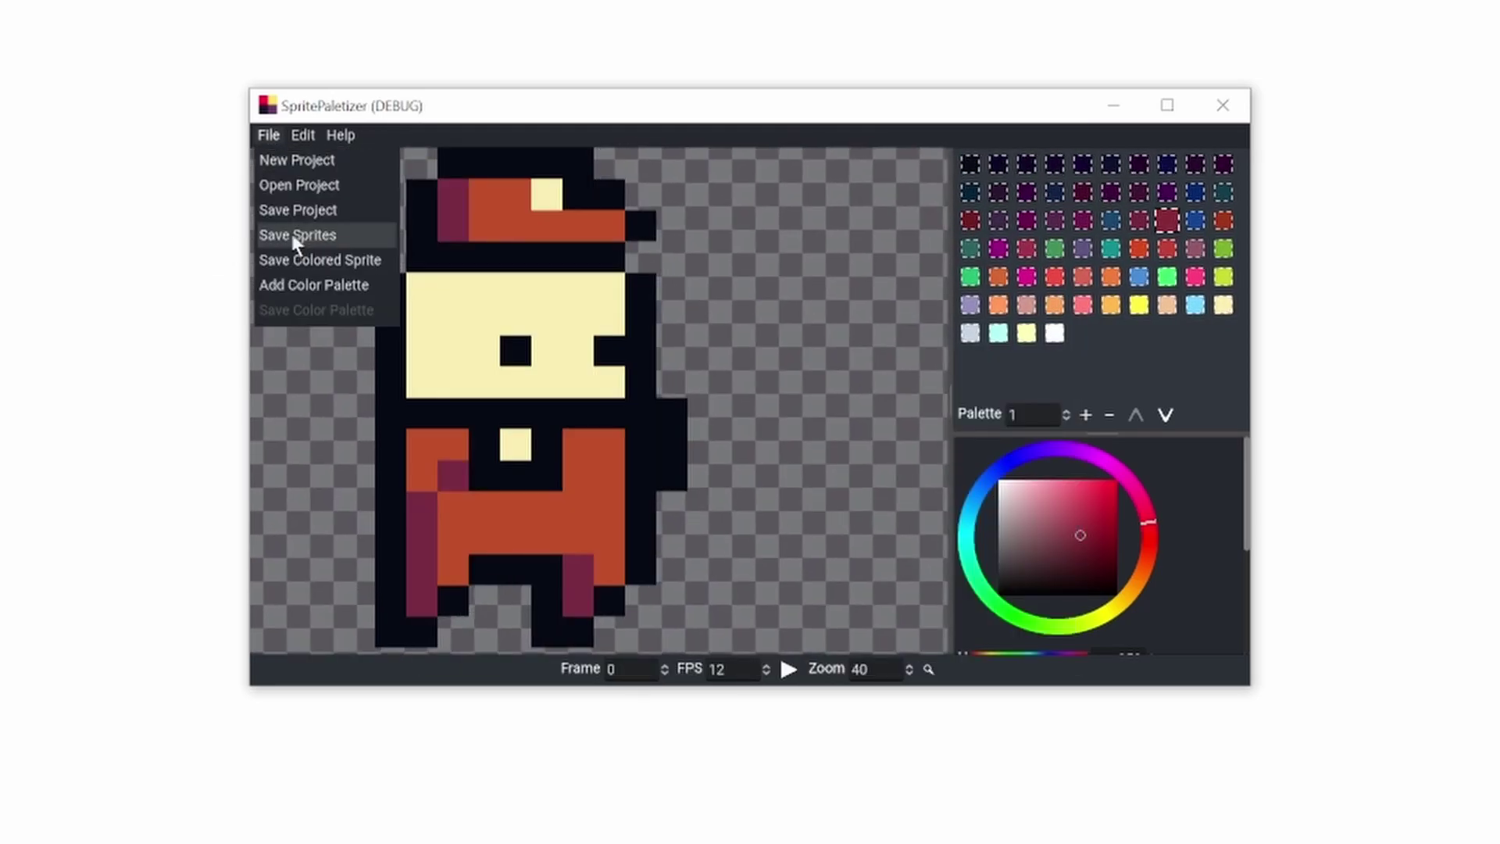
pyautogui.click(296, 235)
pyautogui.click(605, 629)
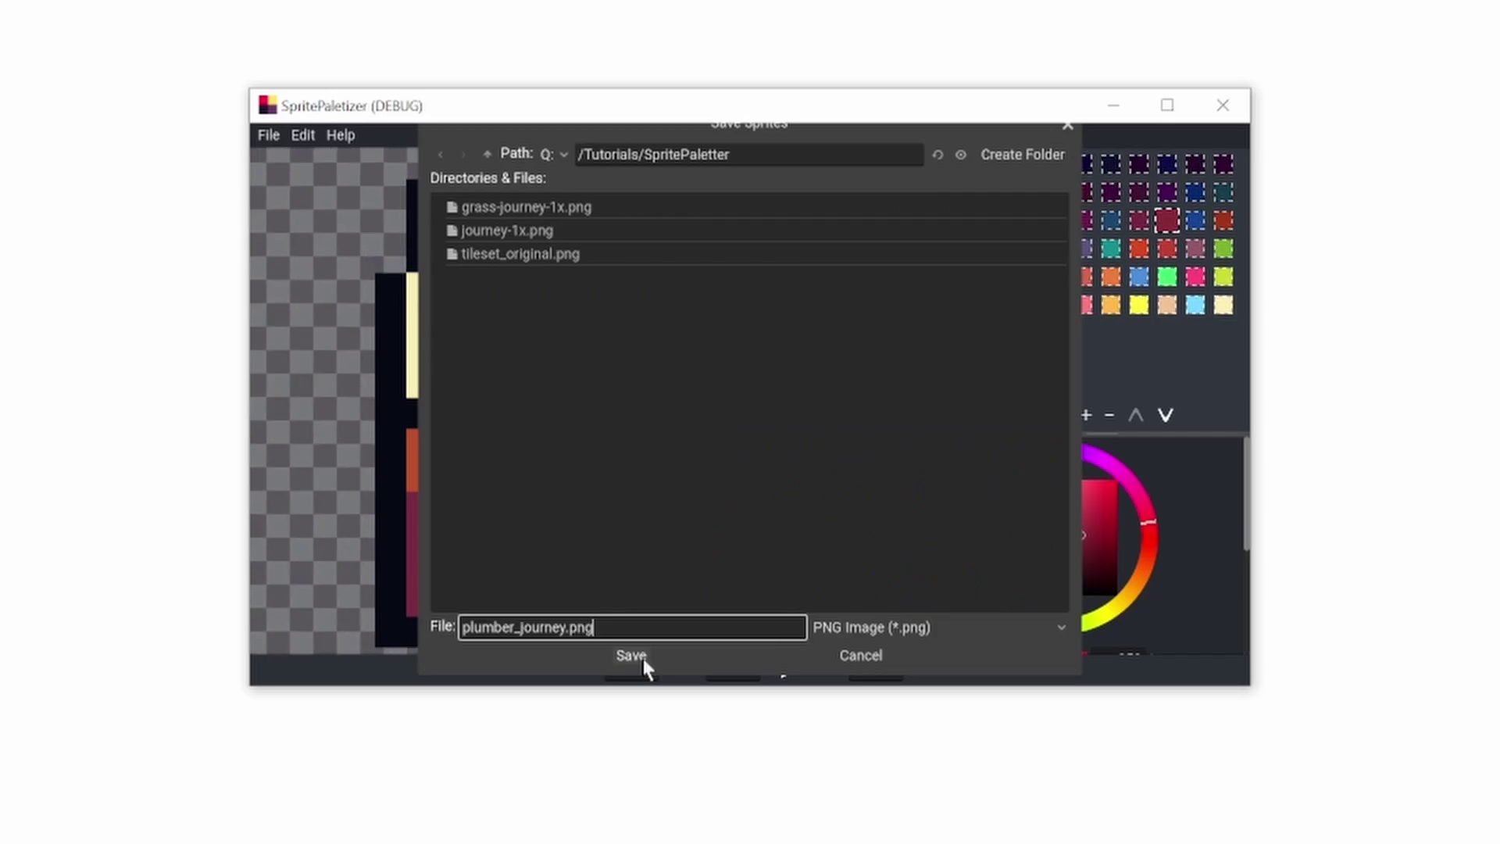
# - Export plumber_journey.png and review the palette strip, grey tileset and other palette images
pyautogui.click(632, 657)
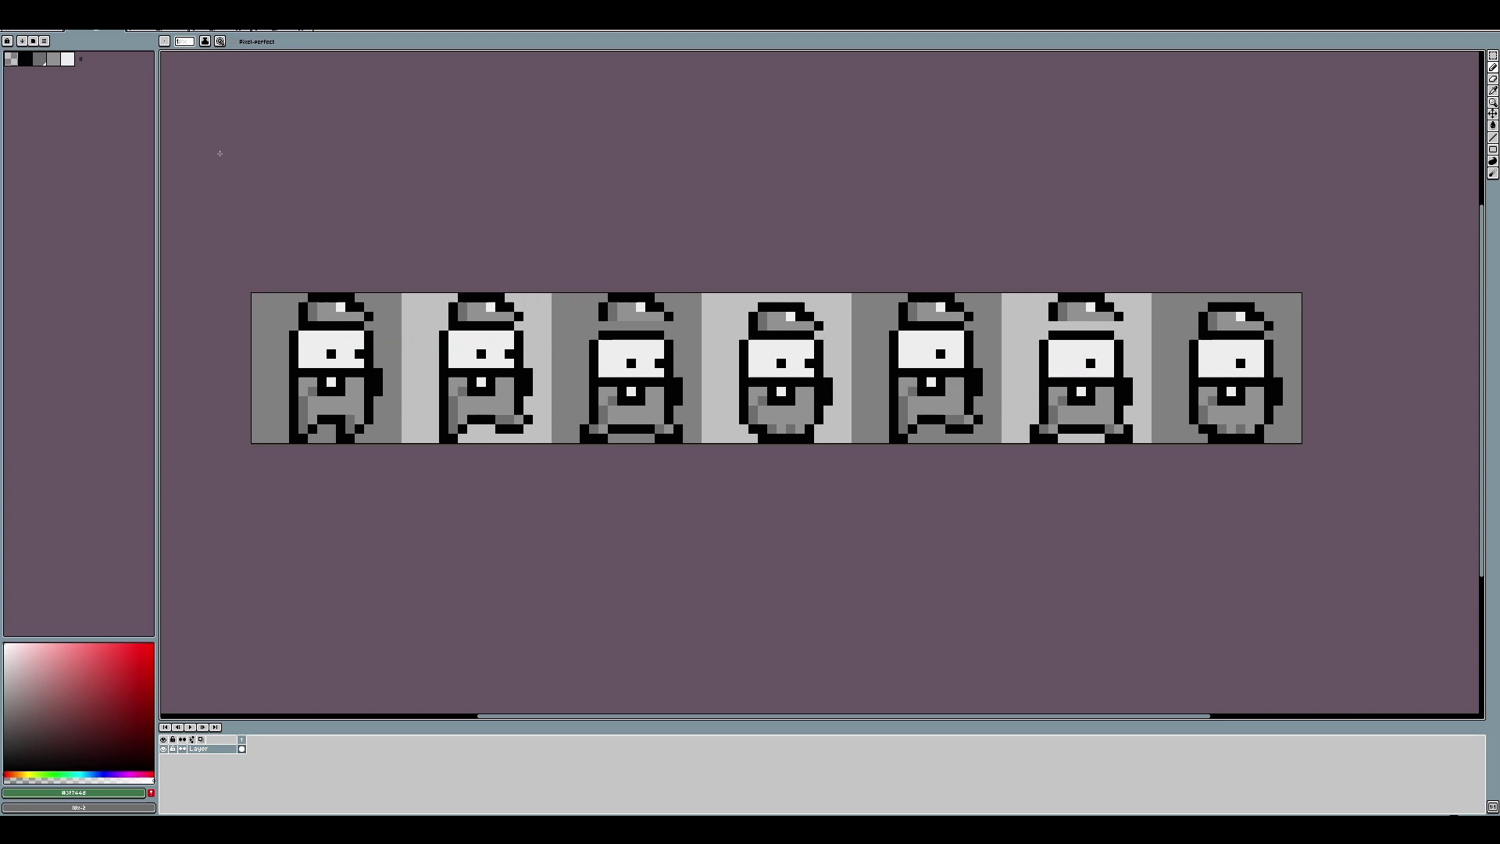
pyautogui.click(151, 31)
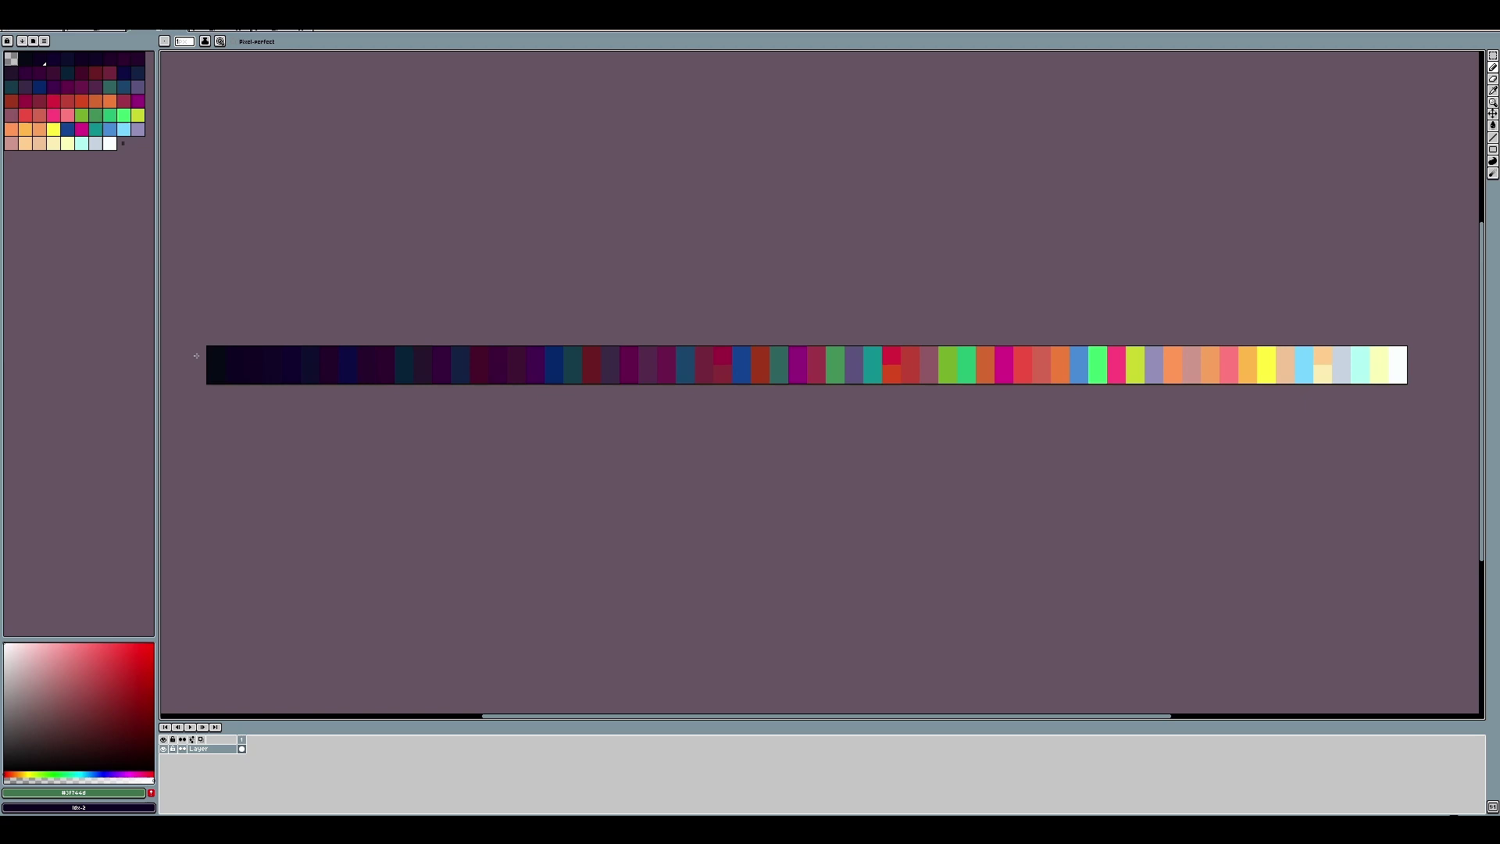
pyautogui.click(217, 30)
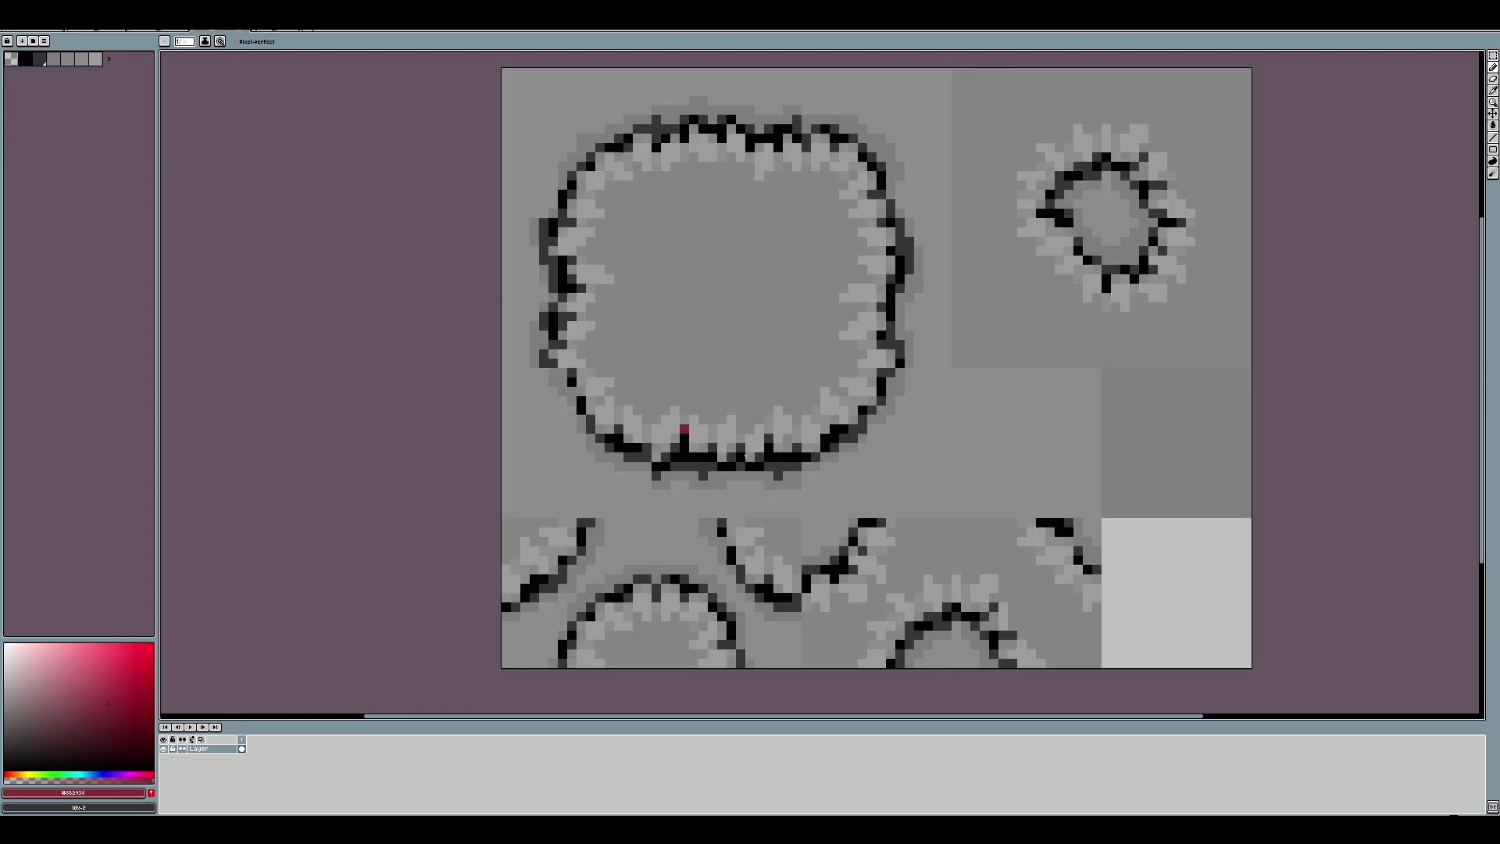
pyautogui.hotkey('ctrl', 'shift', 'Tab')
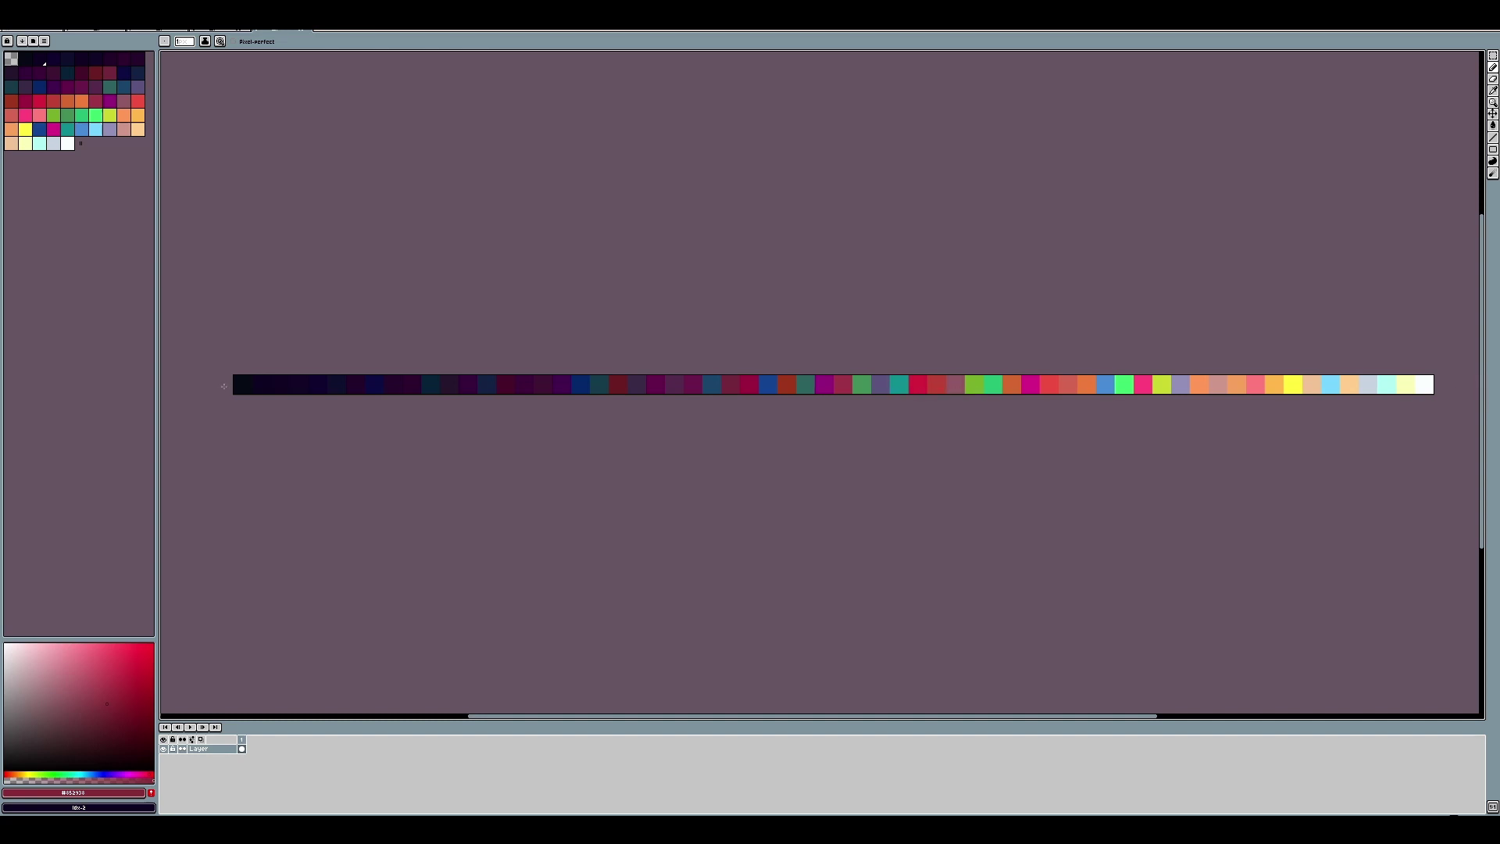
pyautogui.hotkey('ctrl', 'Tab')
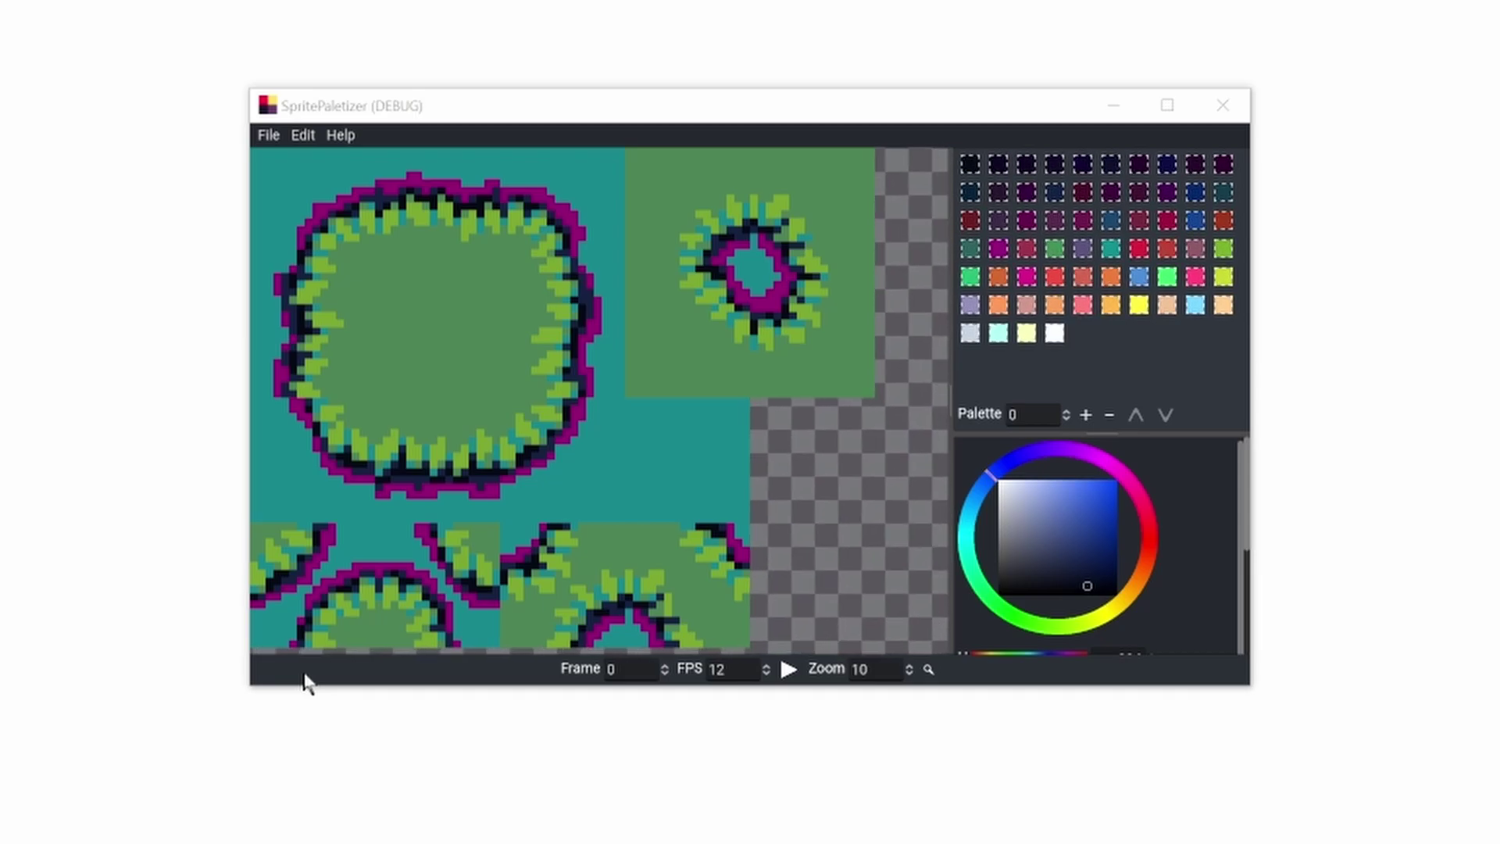
# - Review the Godot 3, GameMaker and Unity versions of the example palette shader
pyautogui.click(340, 135)
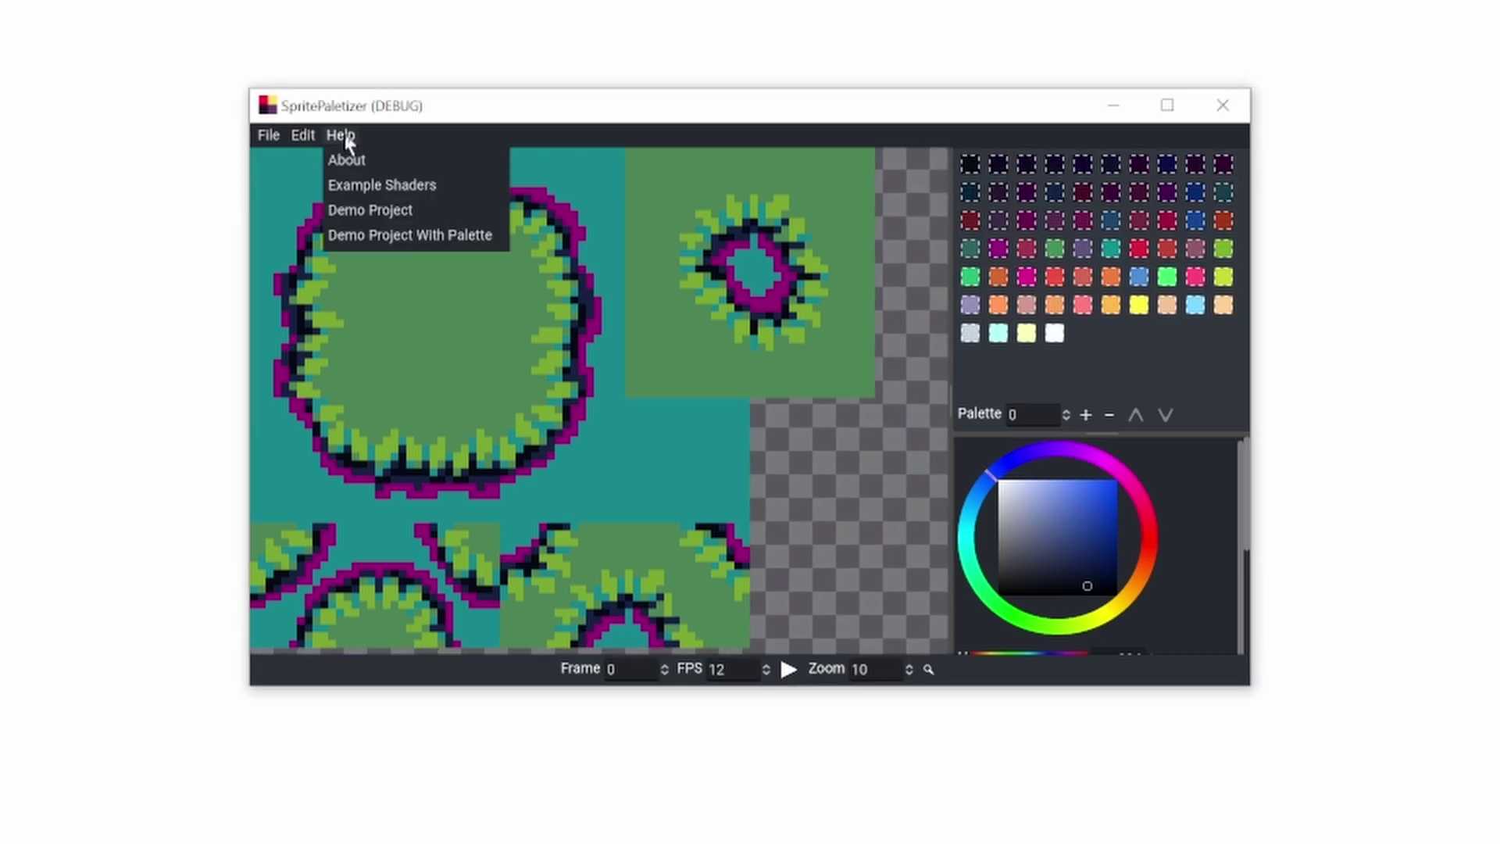
pyautogui.click(355, 182)
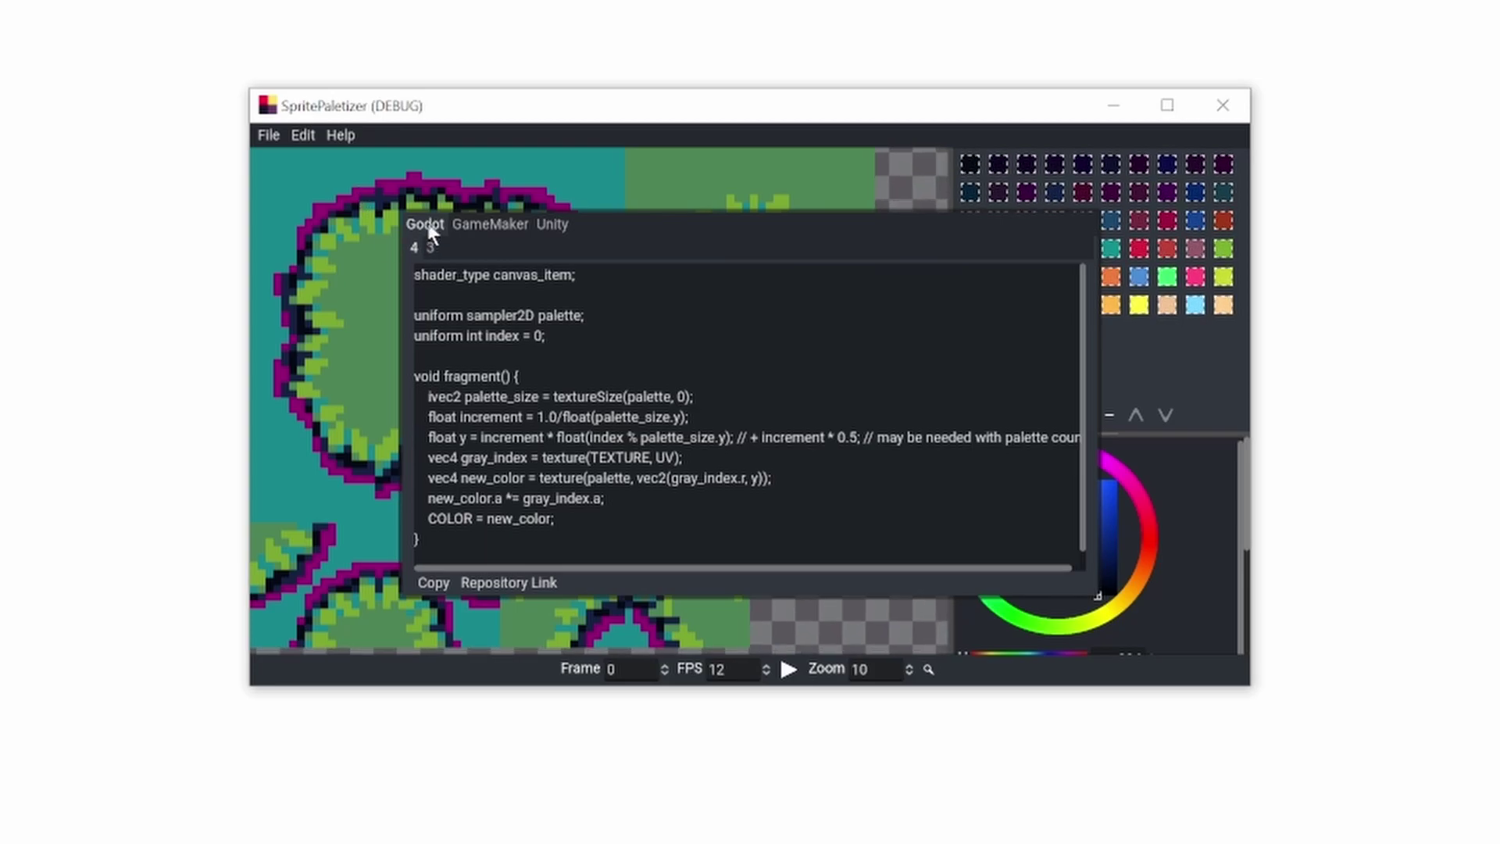
pyautogui.click(426, 245)
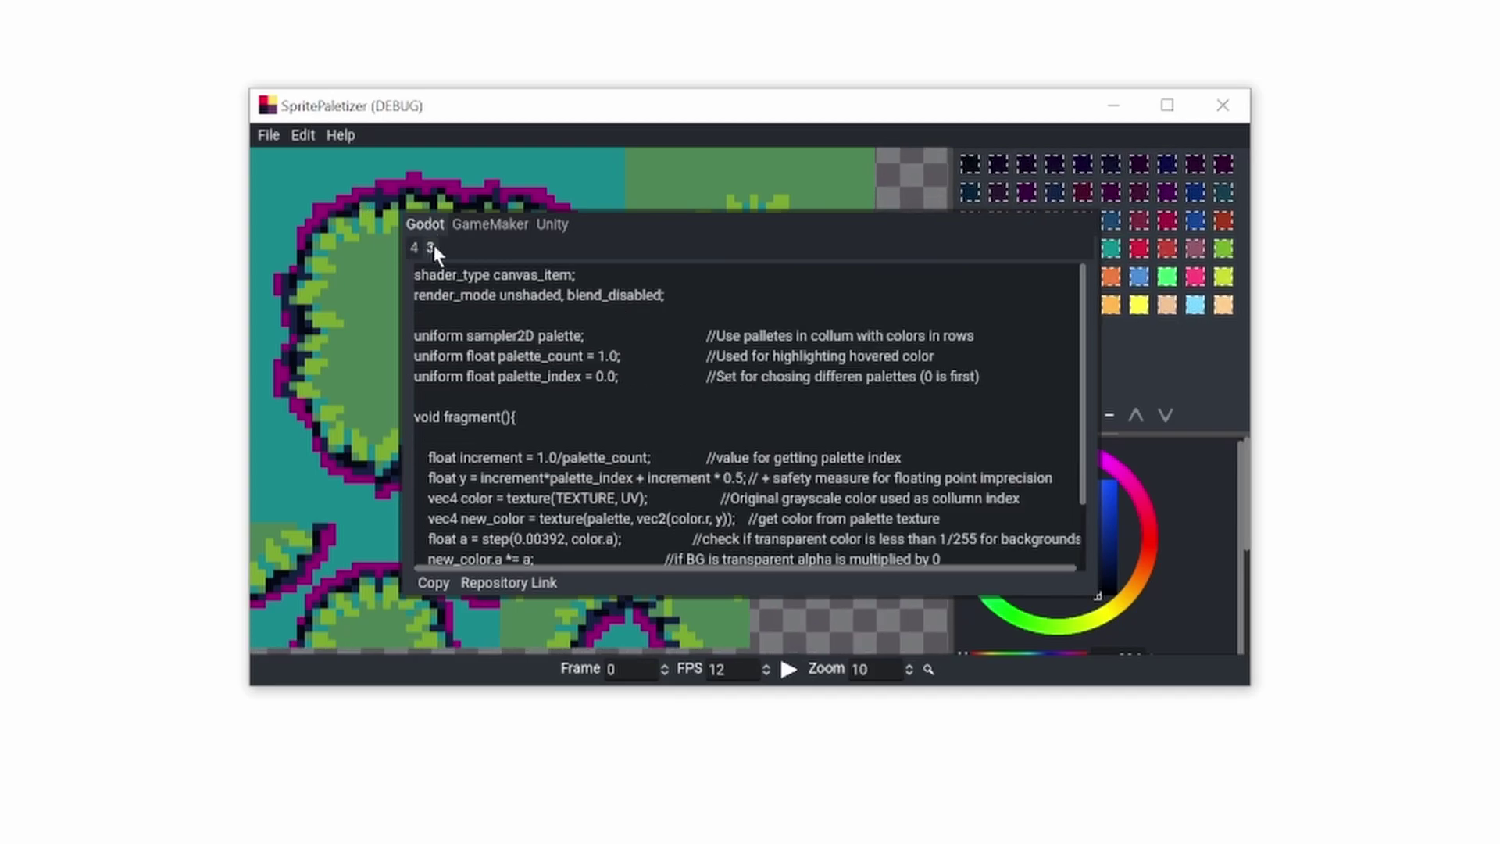
pyautogui.click(470, 223)
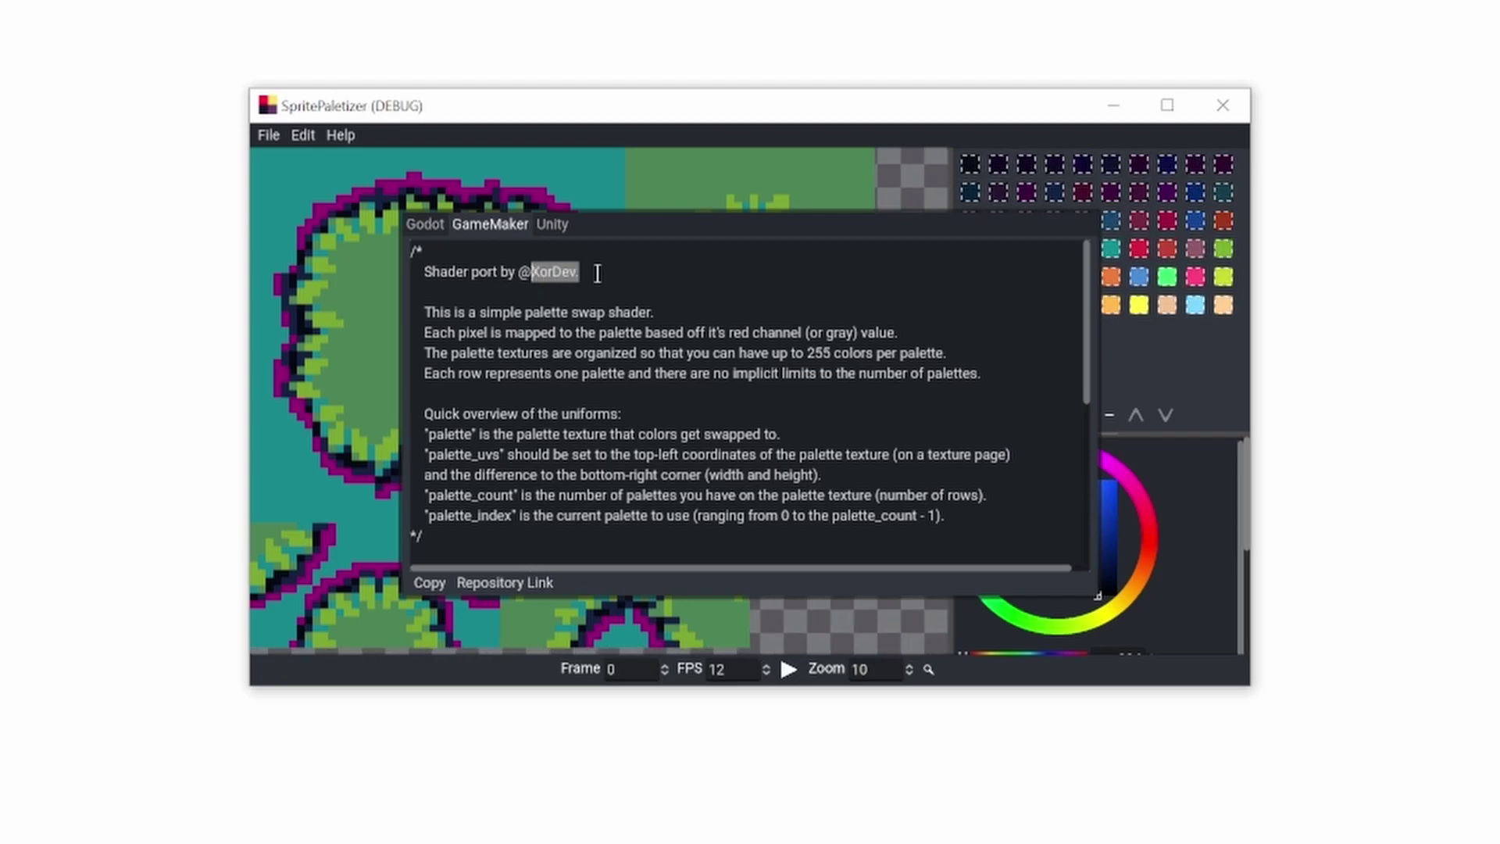
pyautogui.click(552, 224)
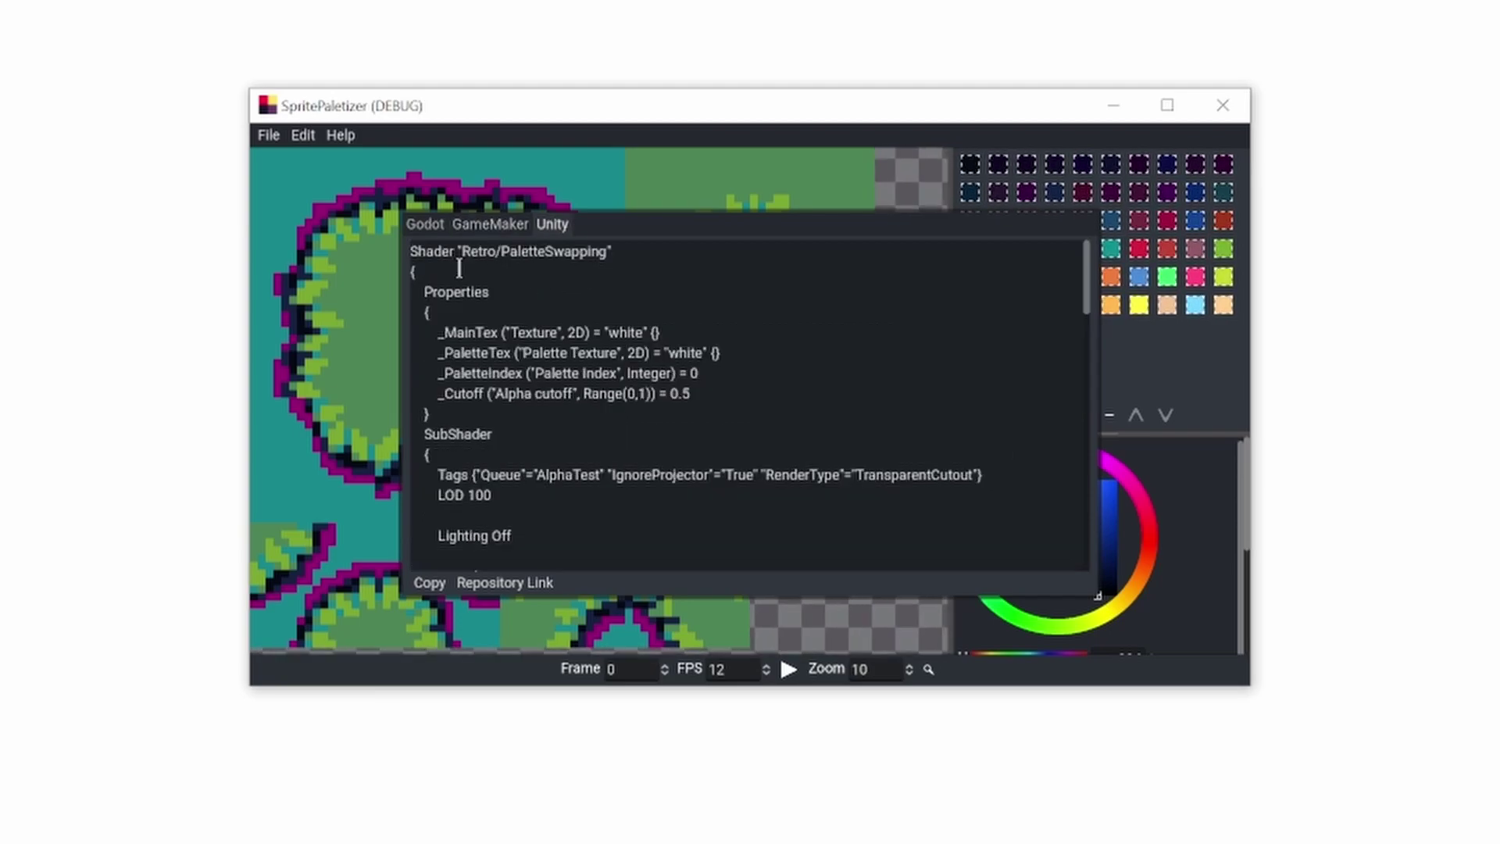
pyautogui.scroll(-1, 454, 321)
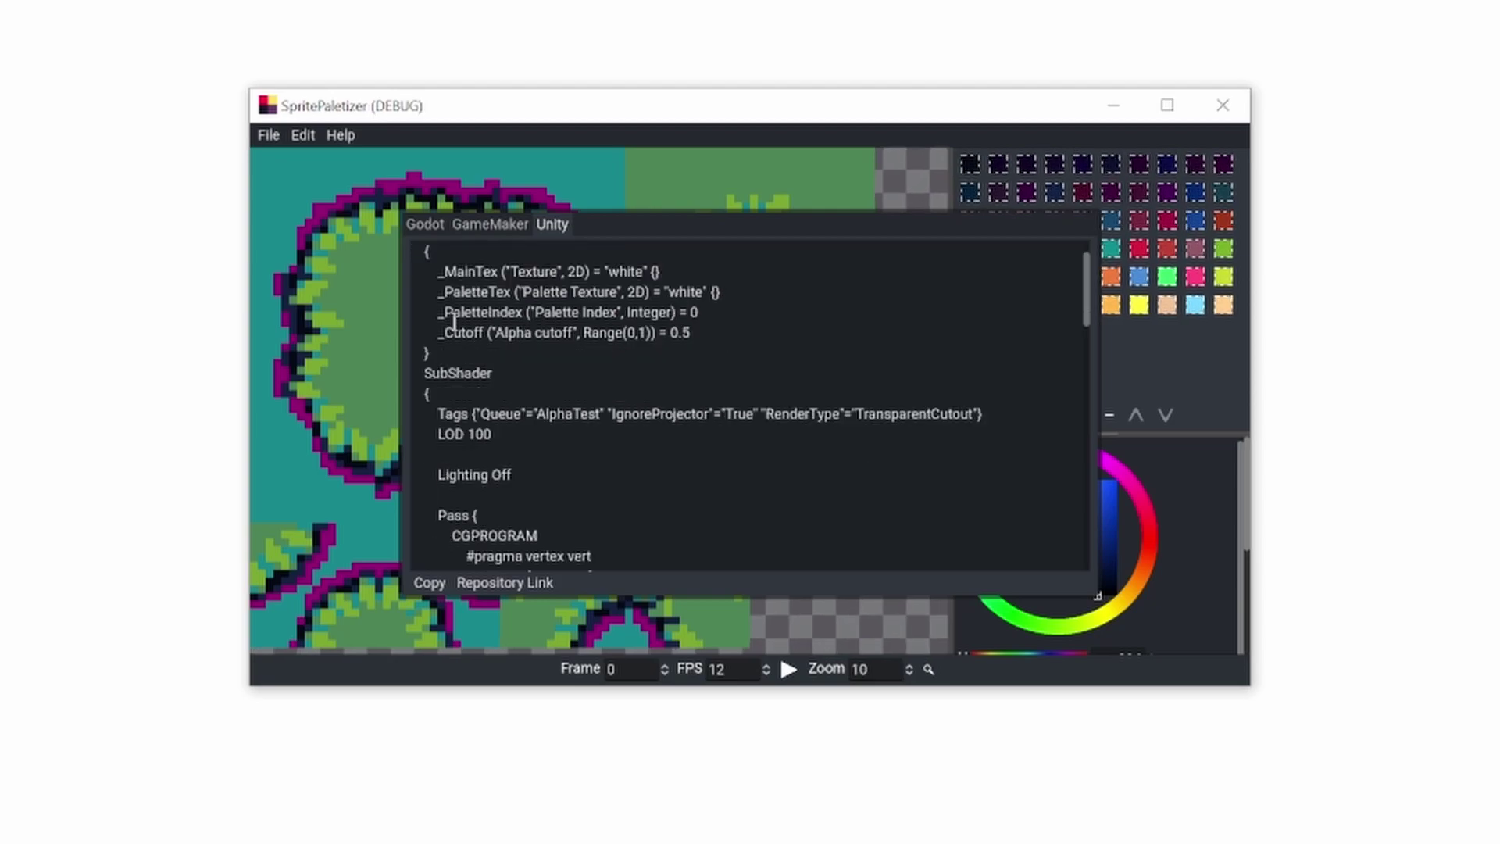
pyautogui.scroll(-12, 447, 324)
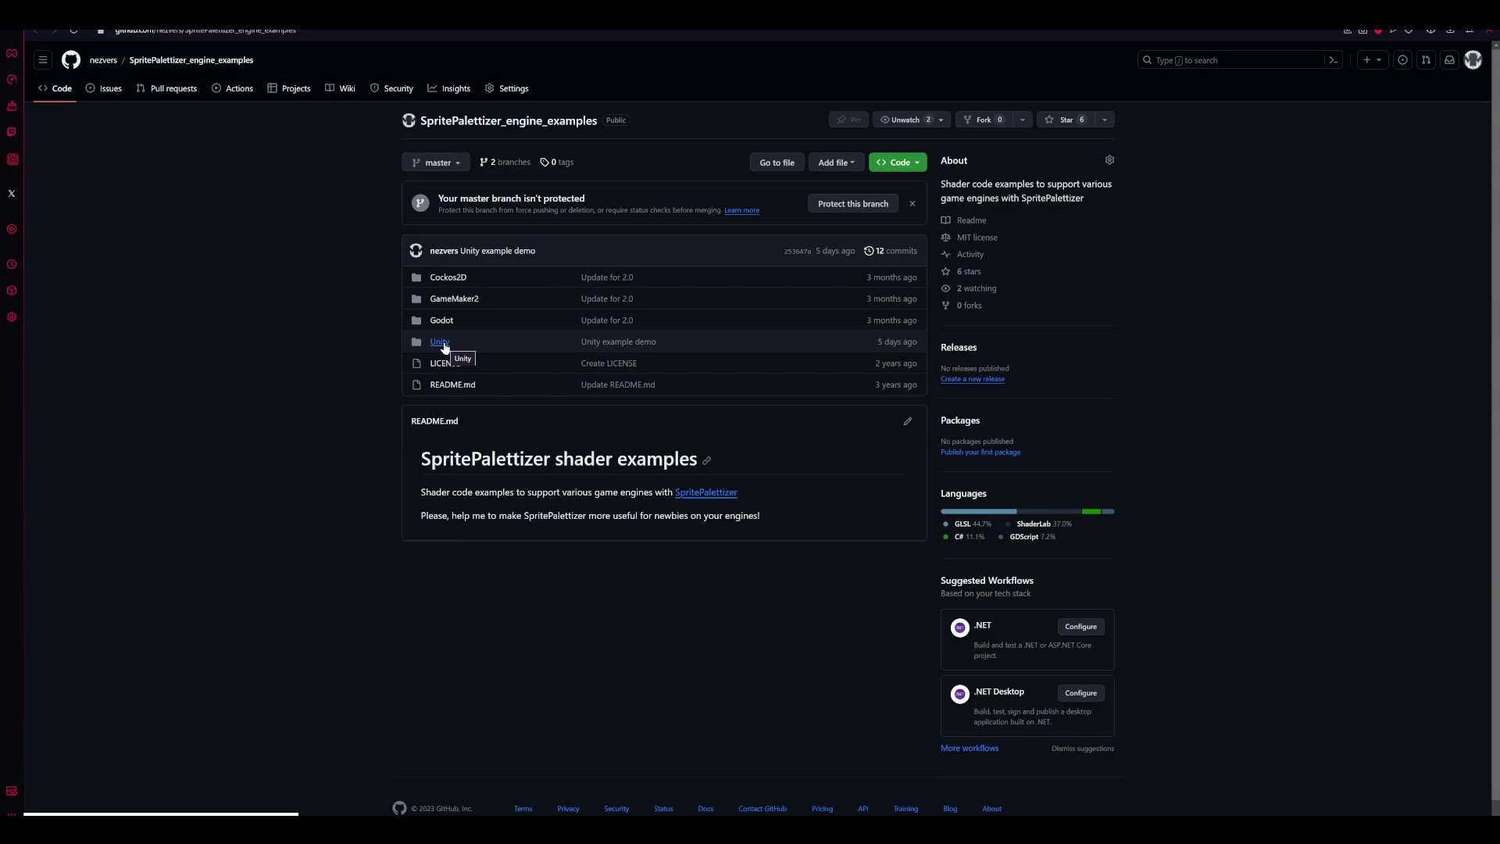
# - Browse into the Cocos2D example folder and view cockos_spritepalettizer.fsh's palette-swap shader code
pyautogui.click(448, 278)
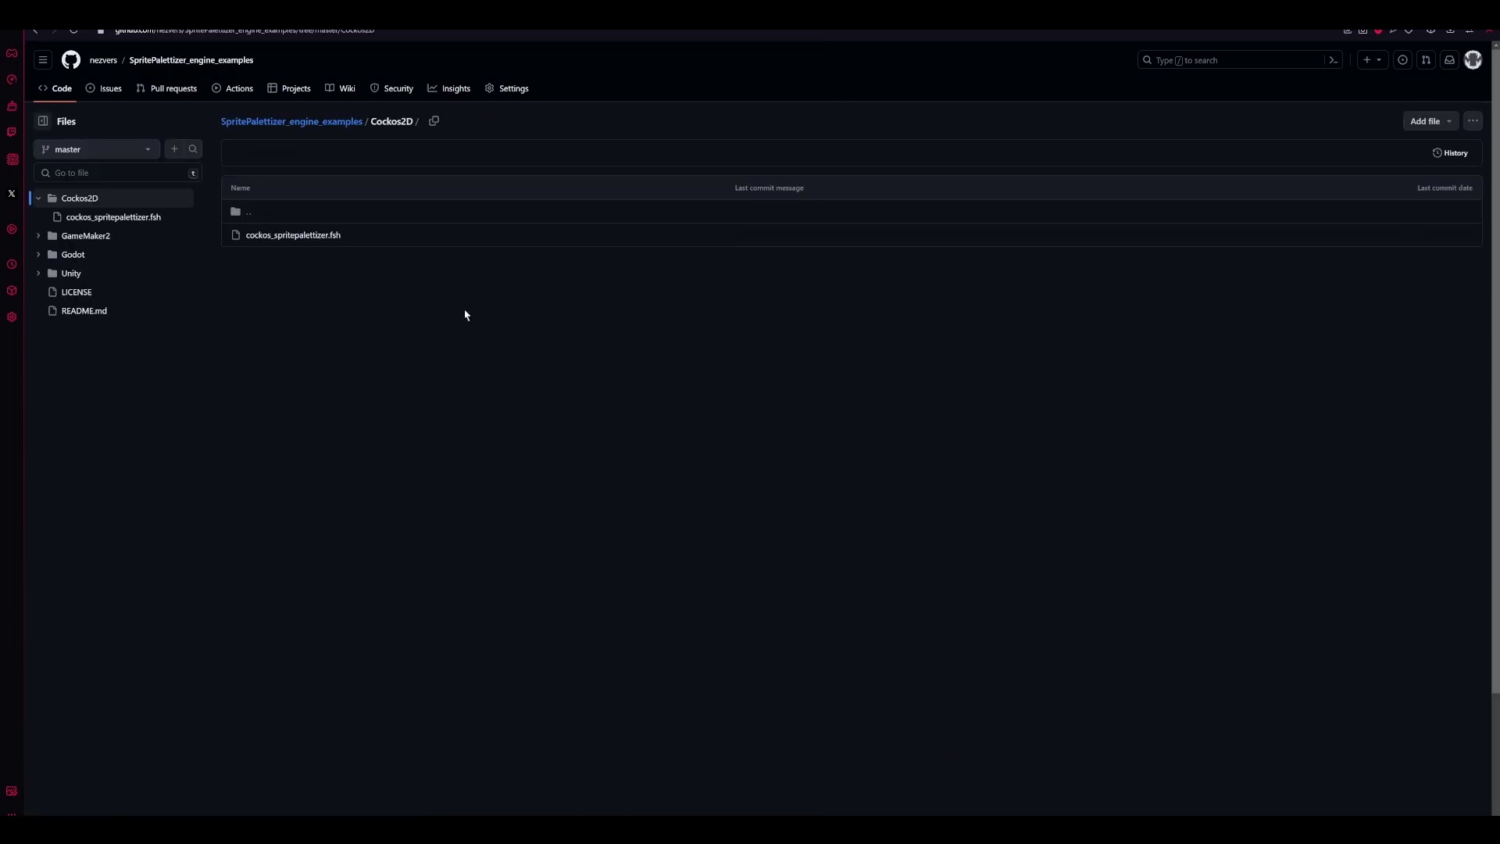
pyautogui.click(308, 236)
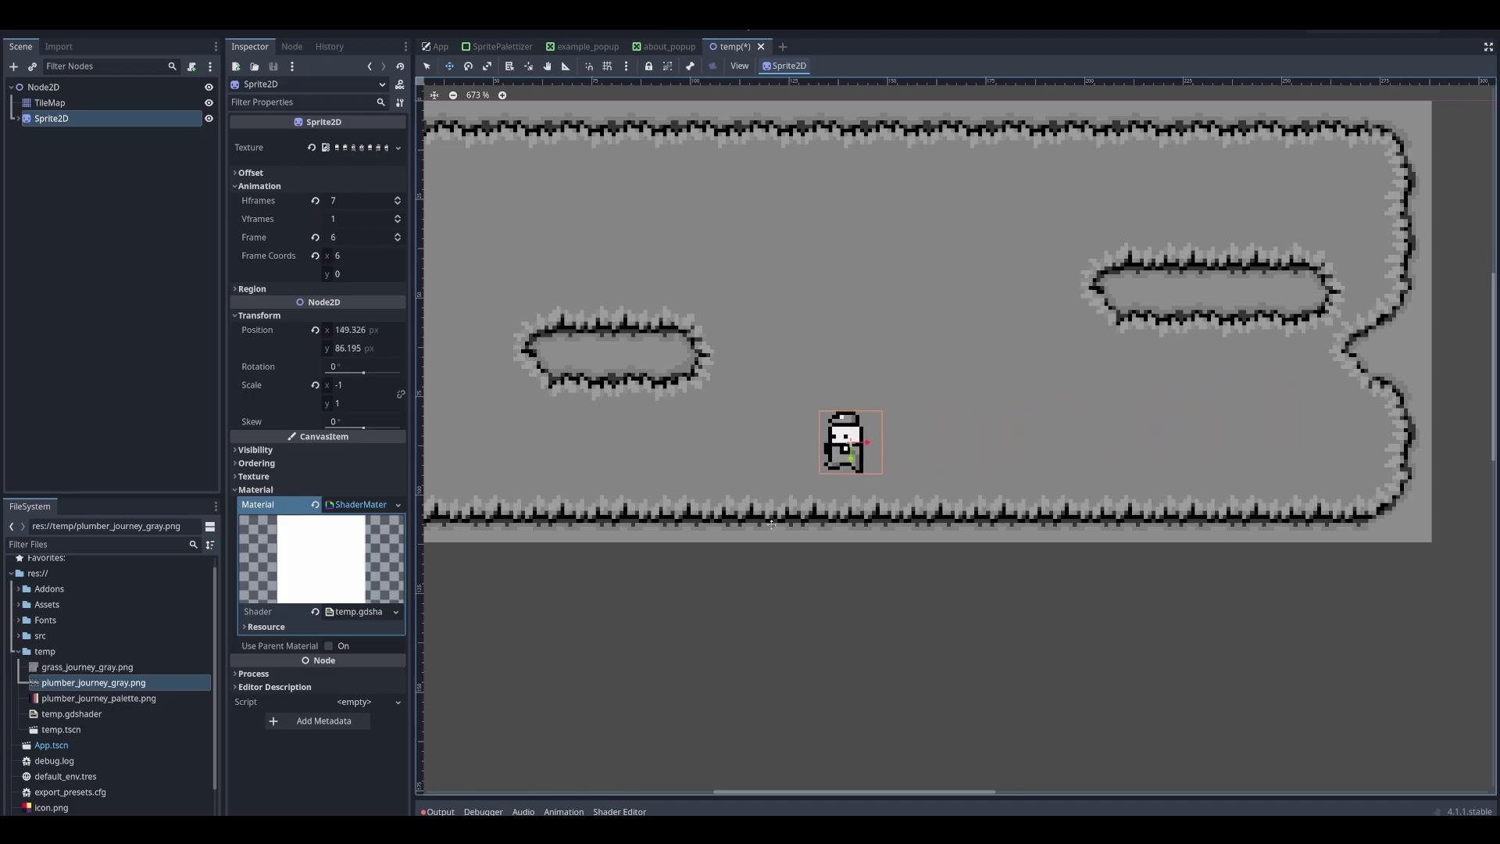
# - Save the pasted palette-swap code in temp.gdshader and assign plumber_journey_palette.png as its palette at index 2
pyautogui.click(619, 811)
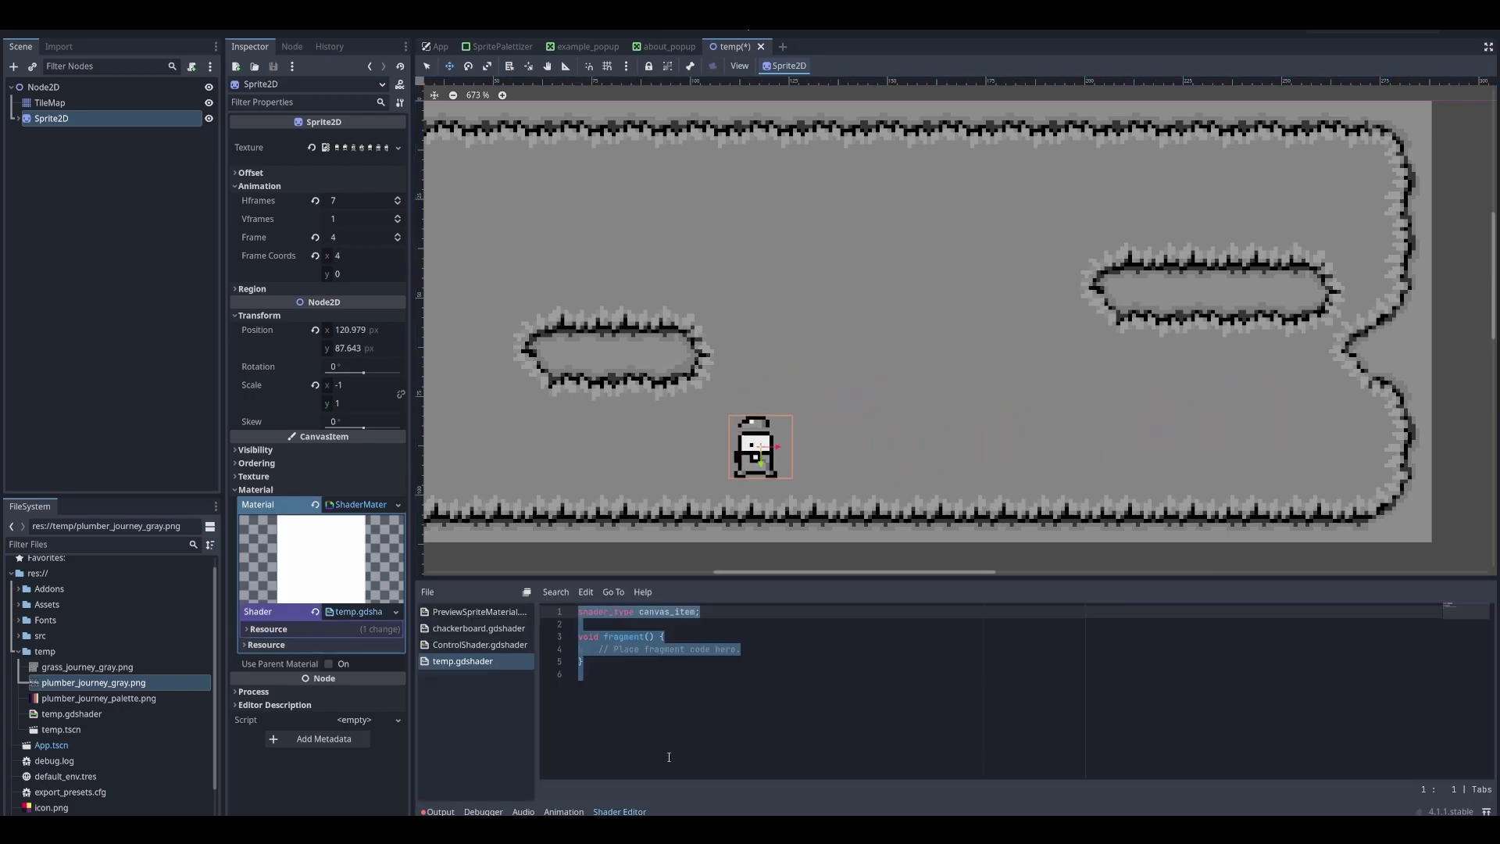
pyautogui.hotkey('ctrl', 's')
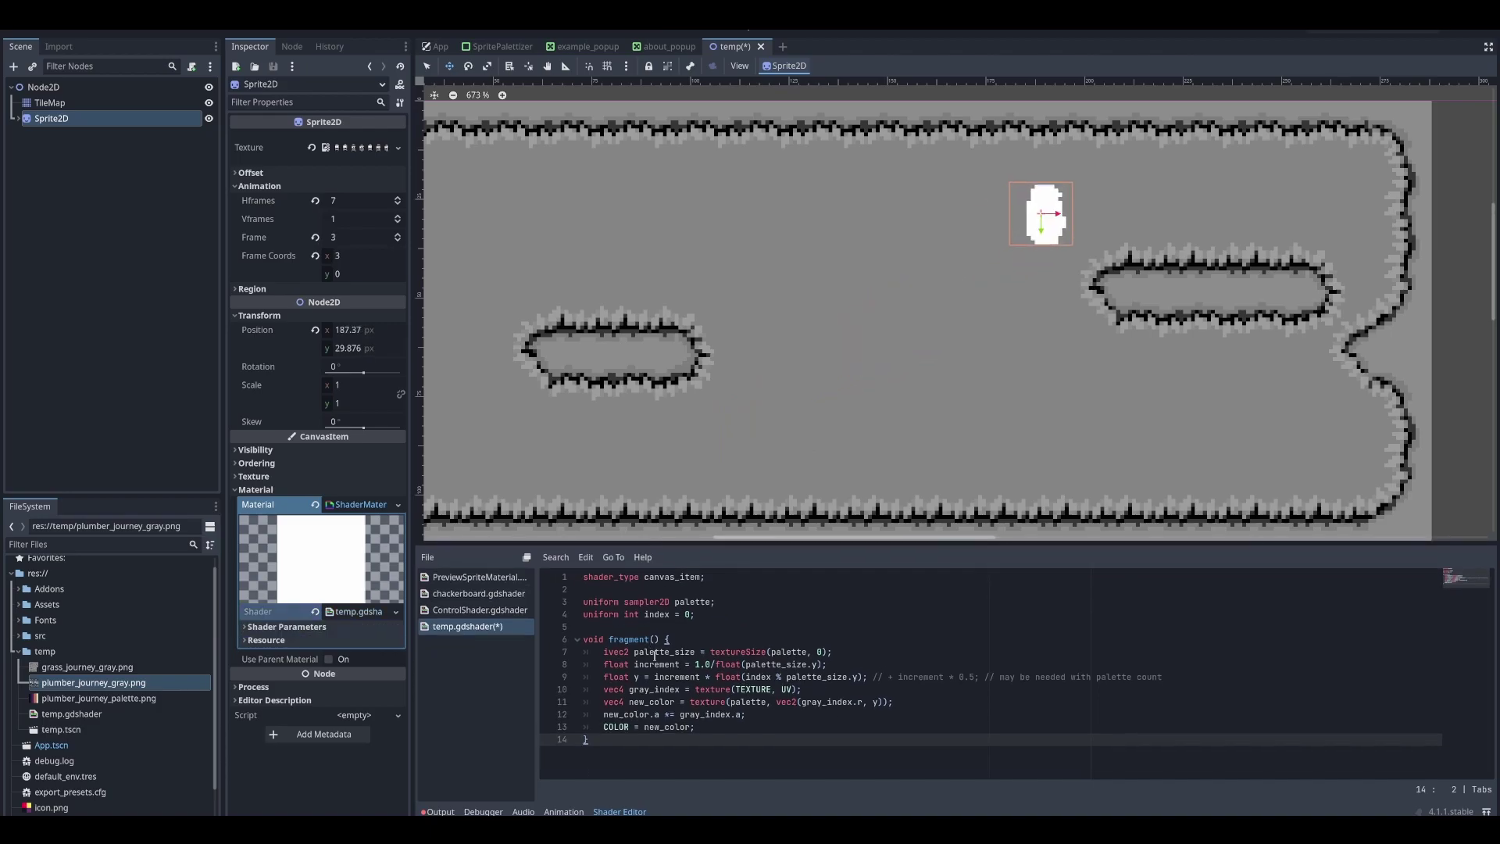
pyautogui.moveTo(83, 700); pyautogui.dragTo(361, 664)
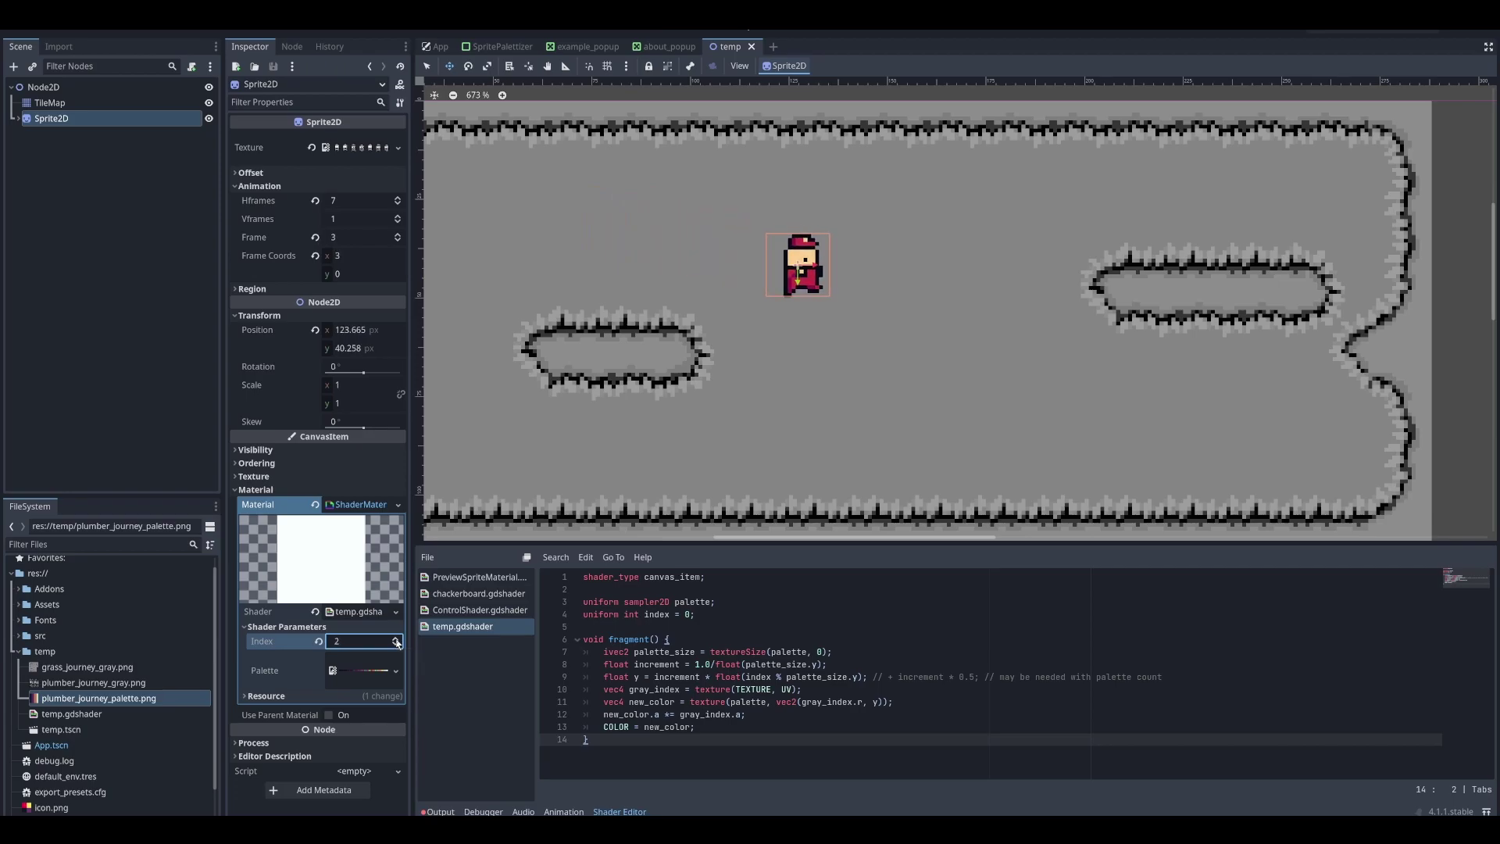
pyautogui.click(69, 105)
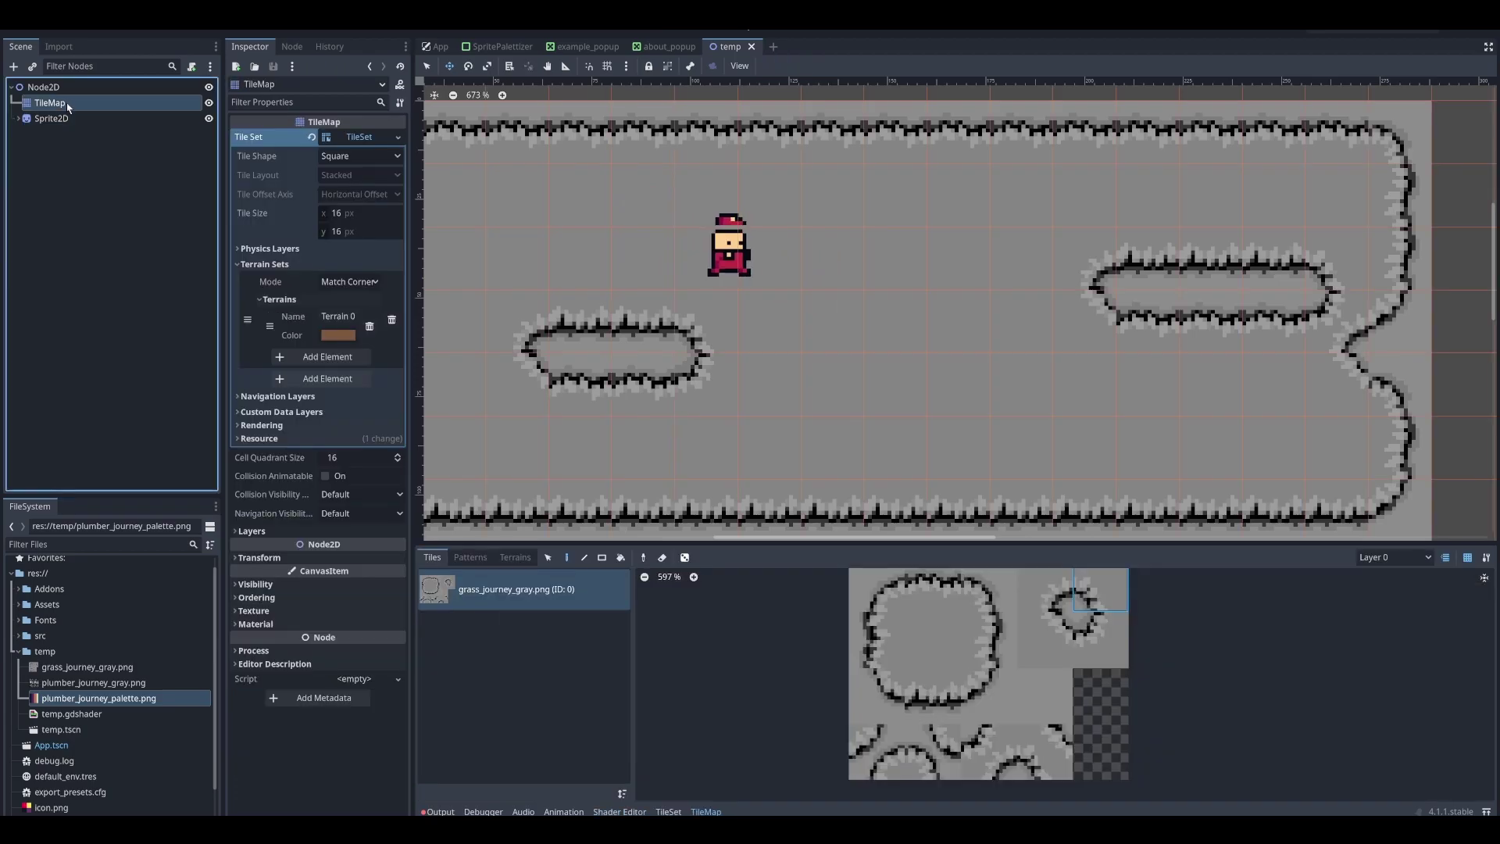
# - Give the TileMap a new ShaderMaterial using temp.gdshader with grass_journey_palette.png
pyautogui.click(365, 137)
pyautogui.click(288, 323)
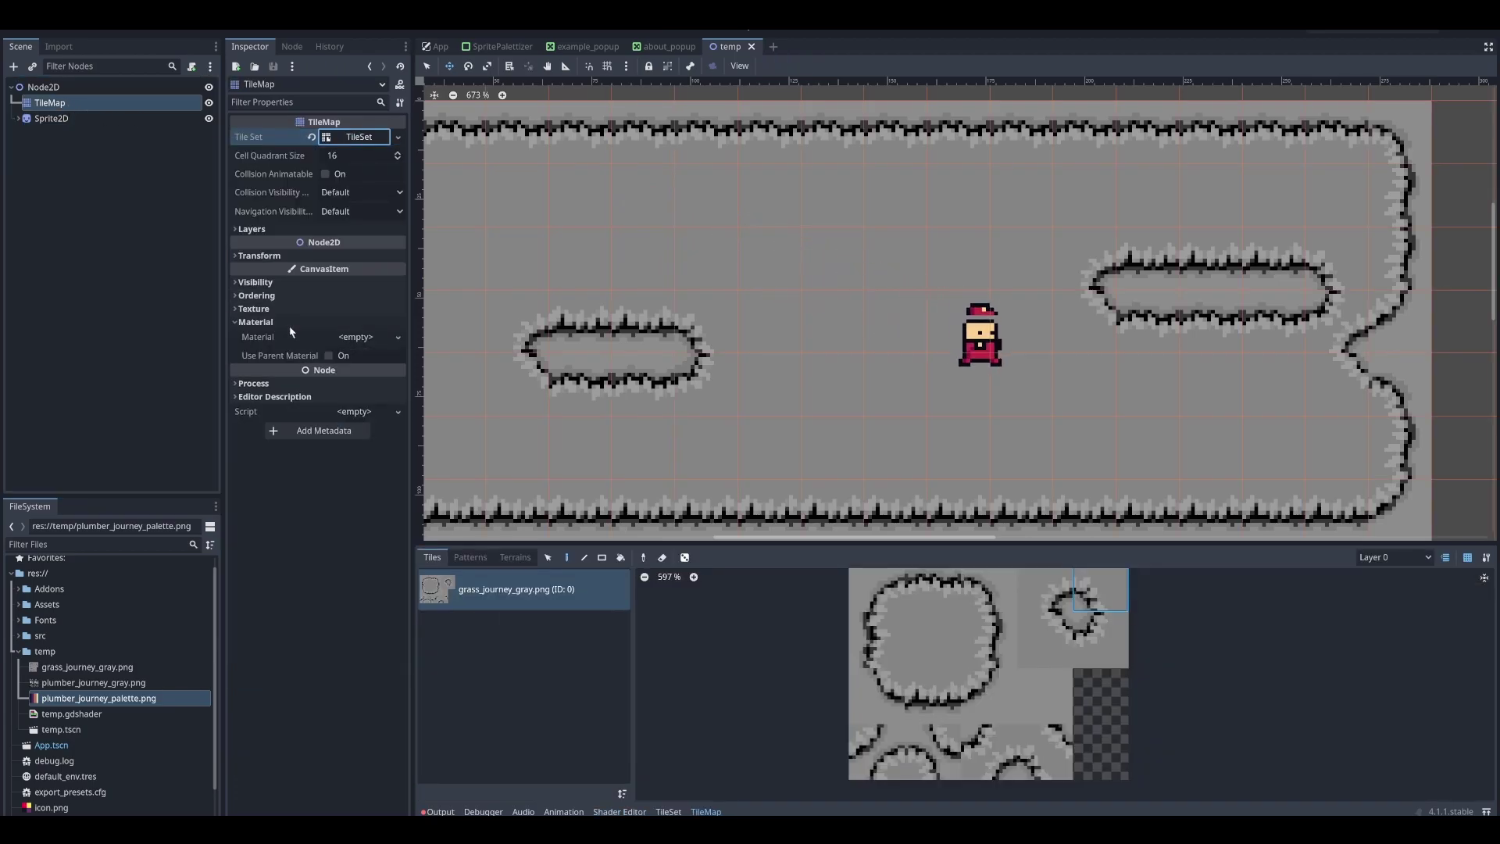
pyautogui.click(399, 339)
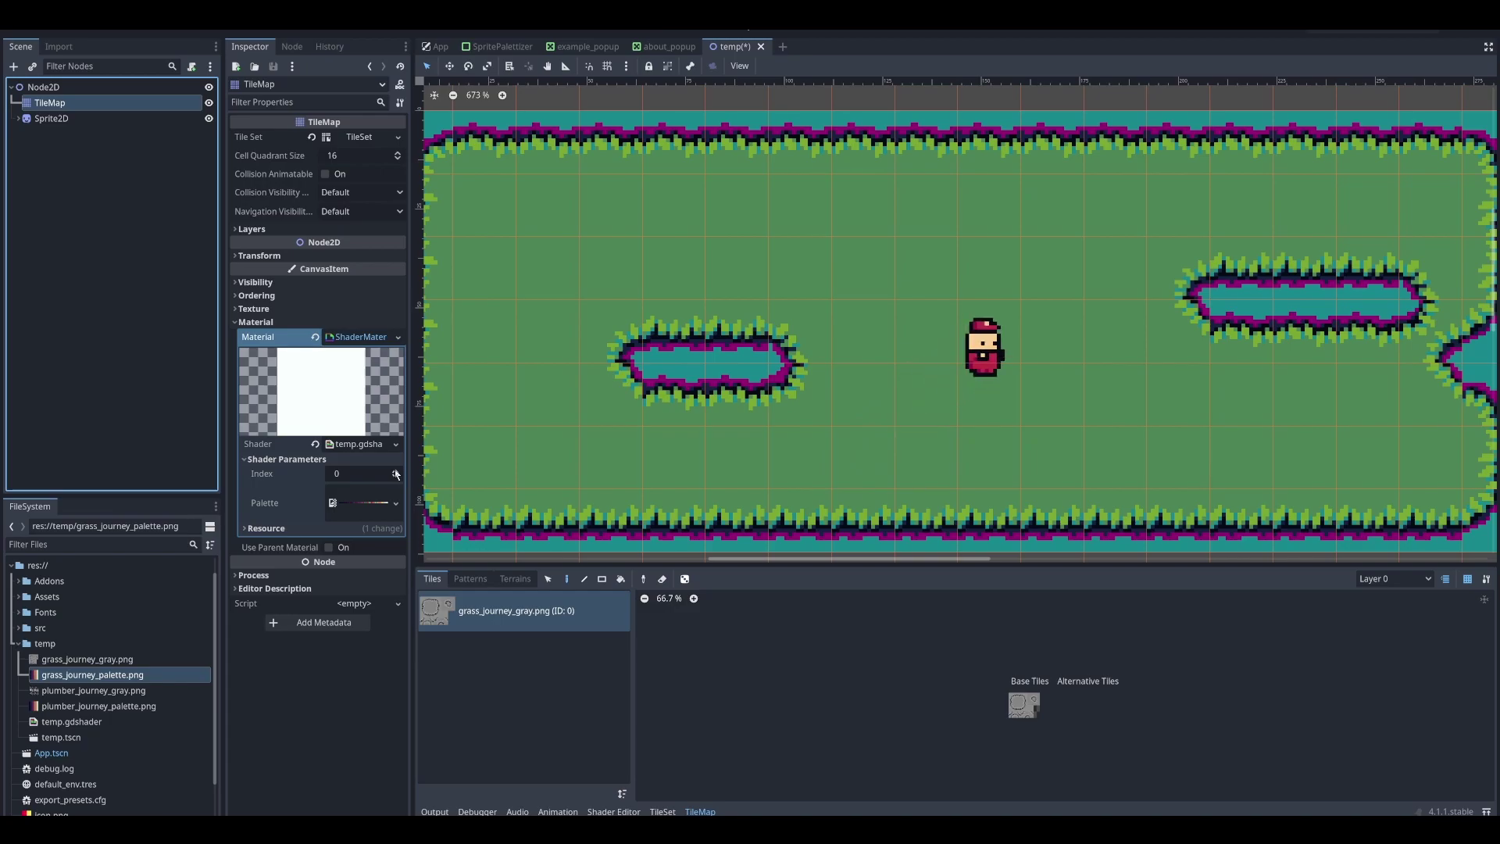
# - Raise the TileMap's palette index from 1 to 3
pyautogui.click(396, 471)
pyautogui.click(396, 471)
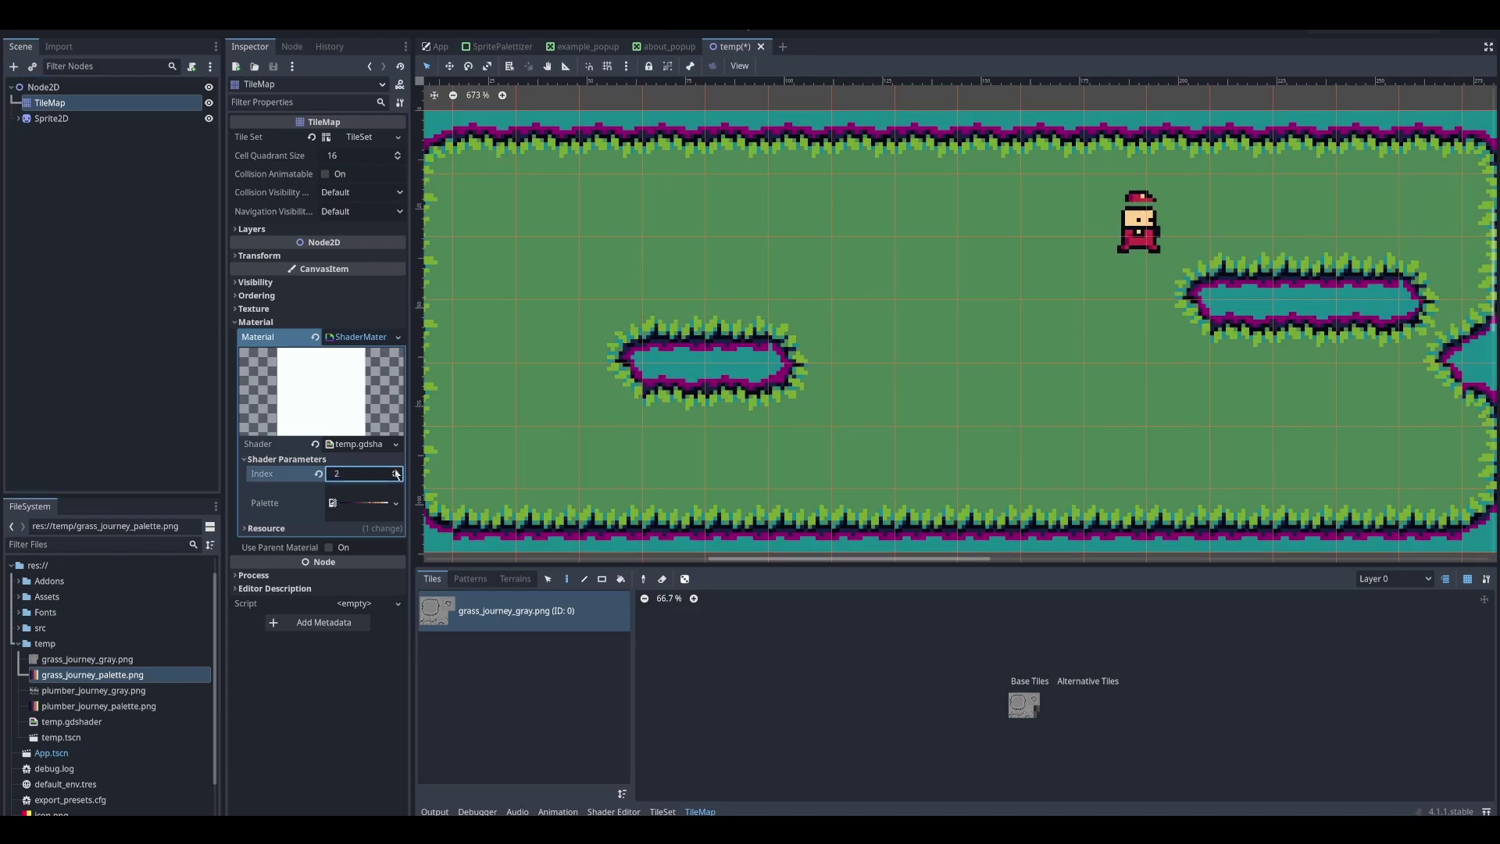
pyautogui.click(396, 471)
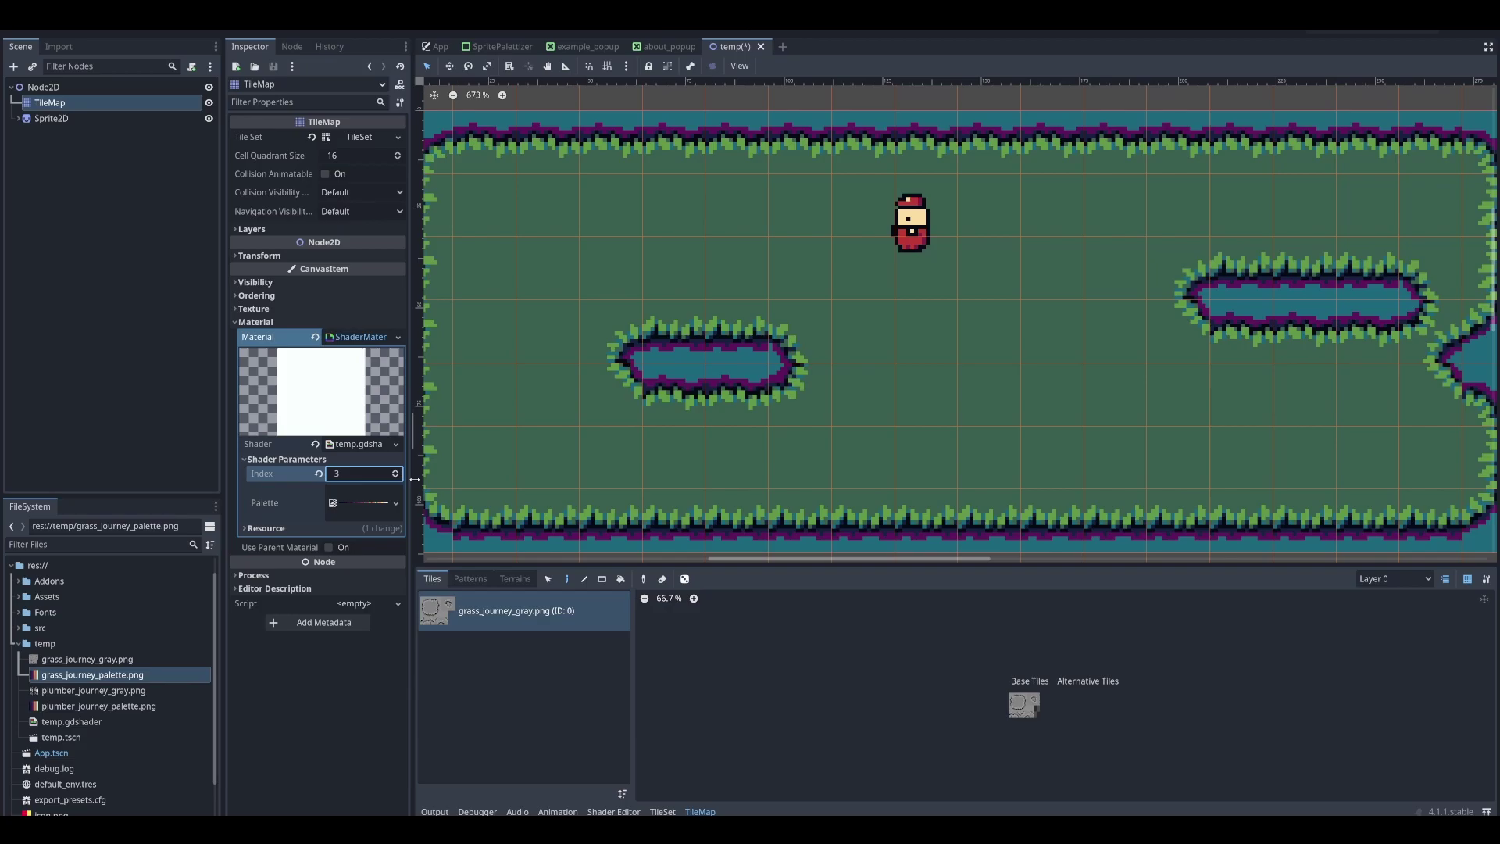